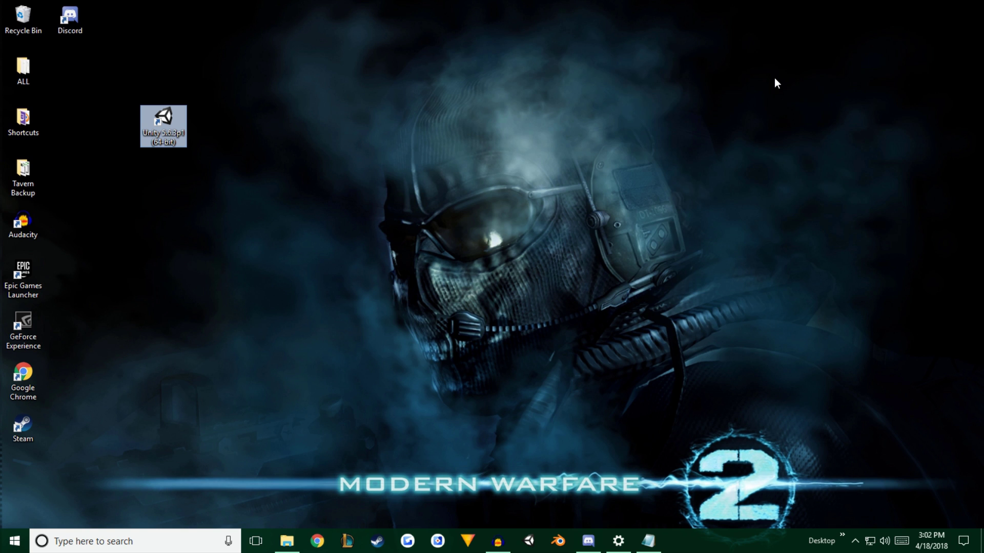
Launch Unity and create a new 3D project called 'VRC New World', then show the Inspector
{"action": "left_click", "coordinate": [786, 99]}
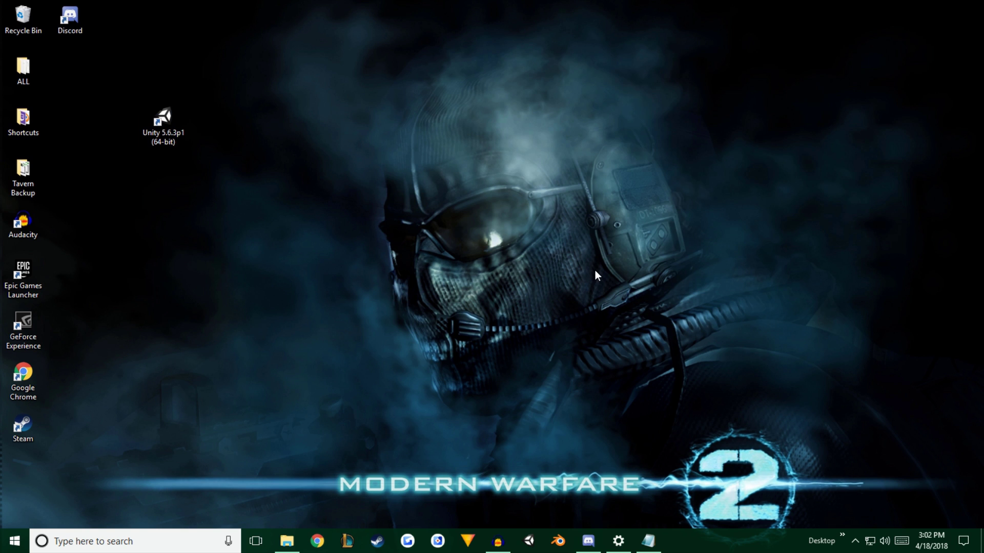
{"action": "left_click", "coordinate": [530, 541]}
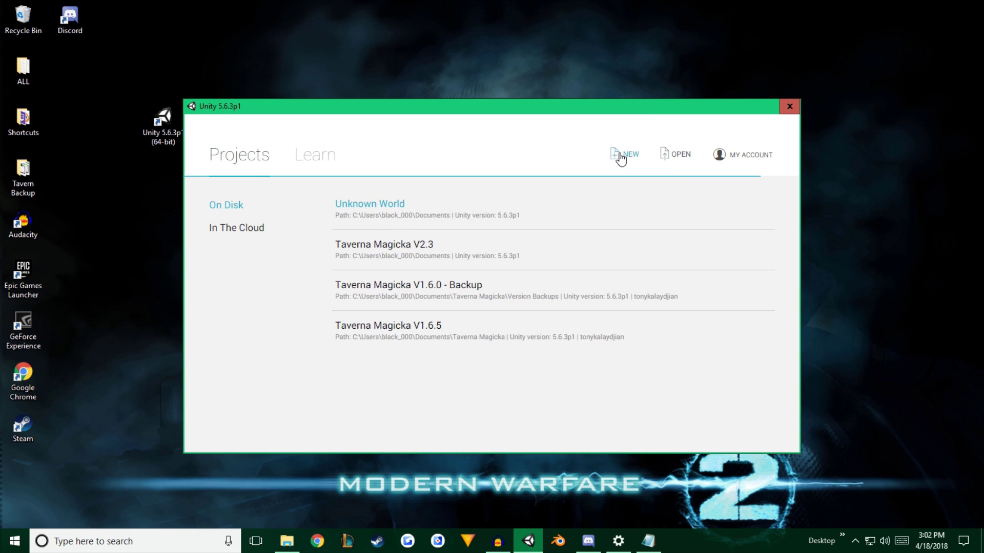
{"action": "left_click", "coordinate": [621, 156]}
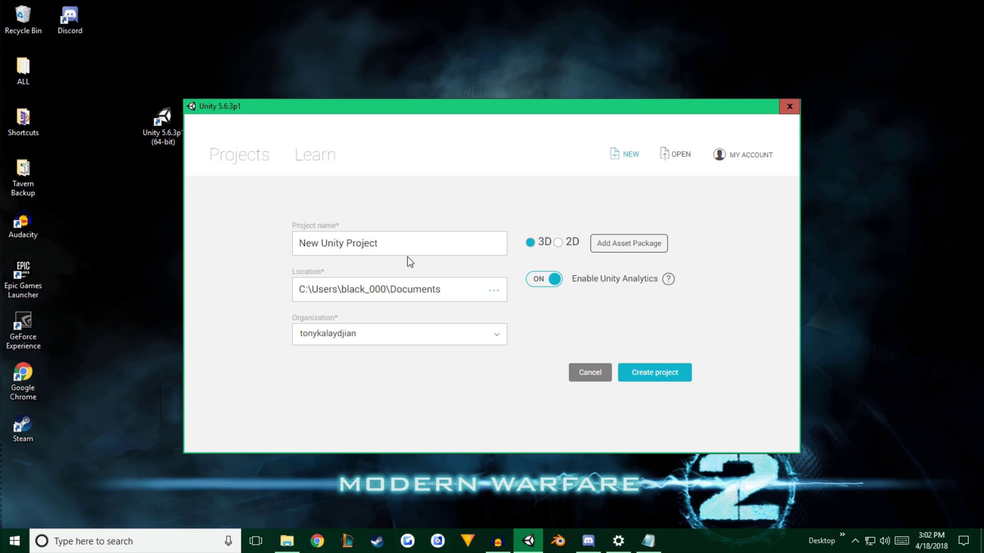
{"action": "type", "text": "VRC Ne"}
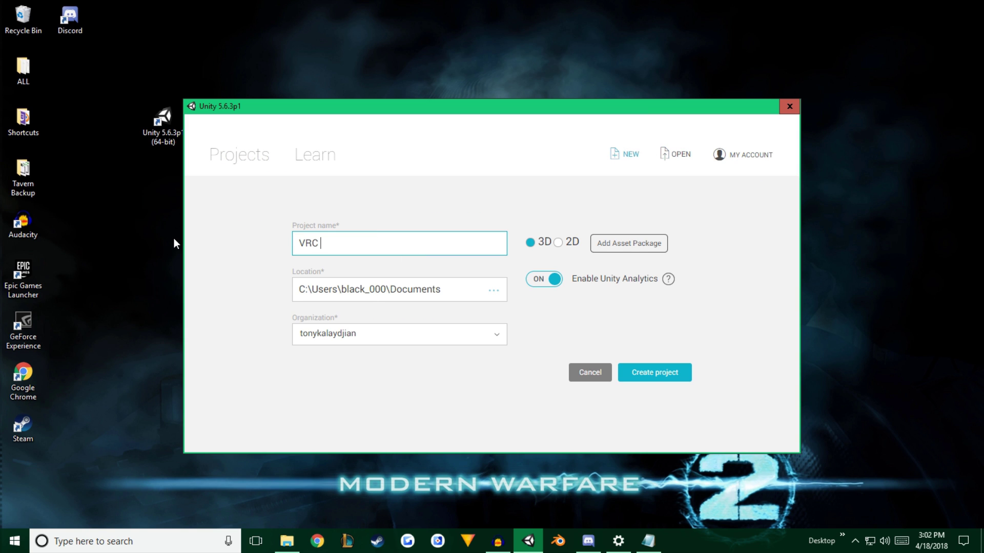
{"action": "type", "text": "w World"}
{"action": "left_click", "coordinate": [665, 372]}
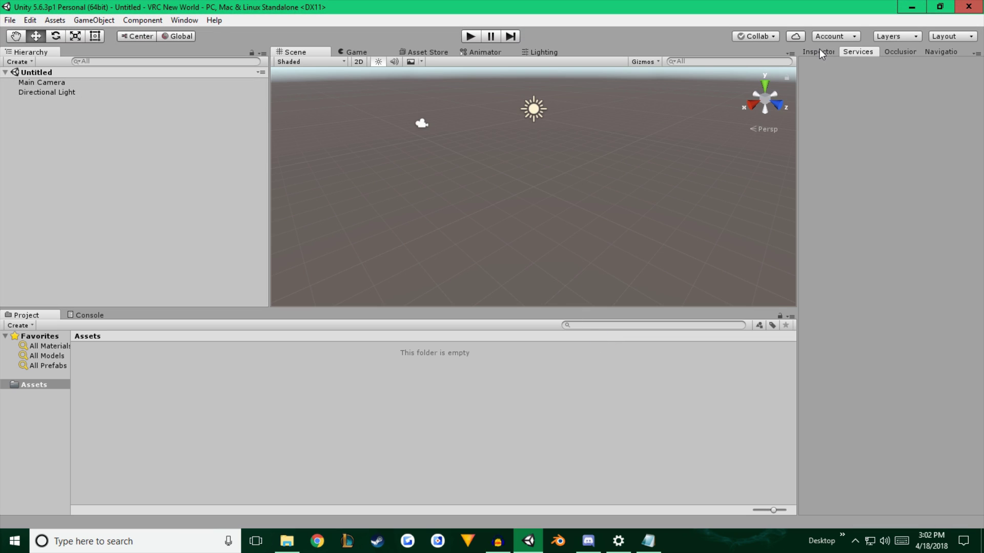
{"action": "left_click", "coordinate": [819, 51]}
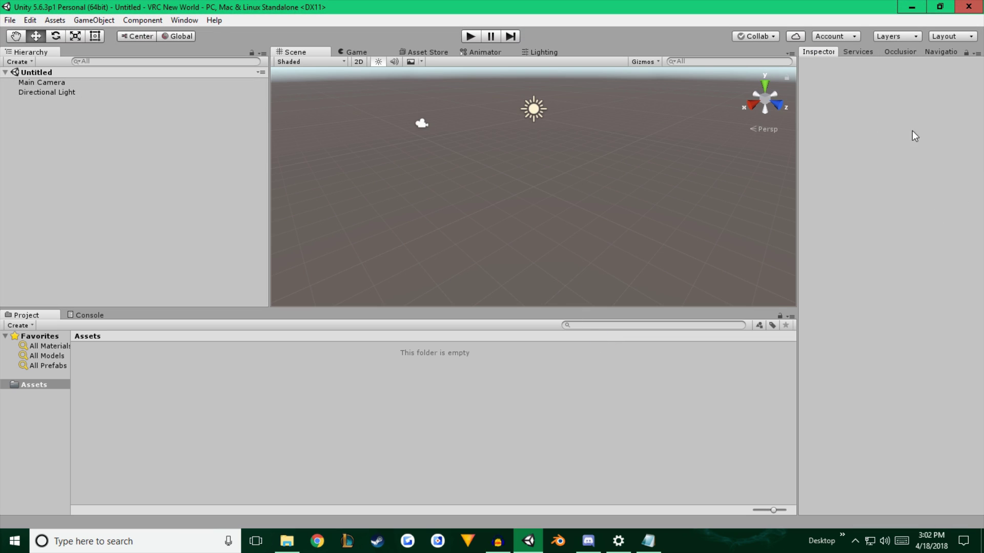
Open the VRCSDK-2018.02.28.21.21_Public package from the ALL > UNITY folder in File Explorer
{"action": "left_click", "coordinate": [290, 541]}
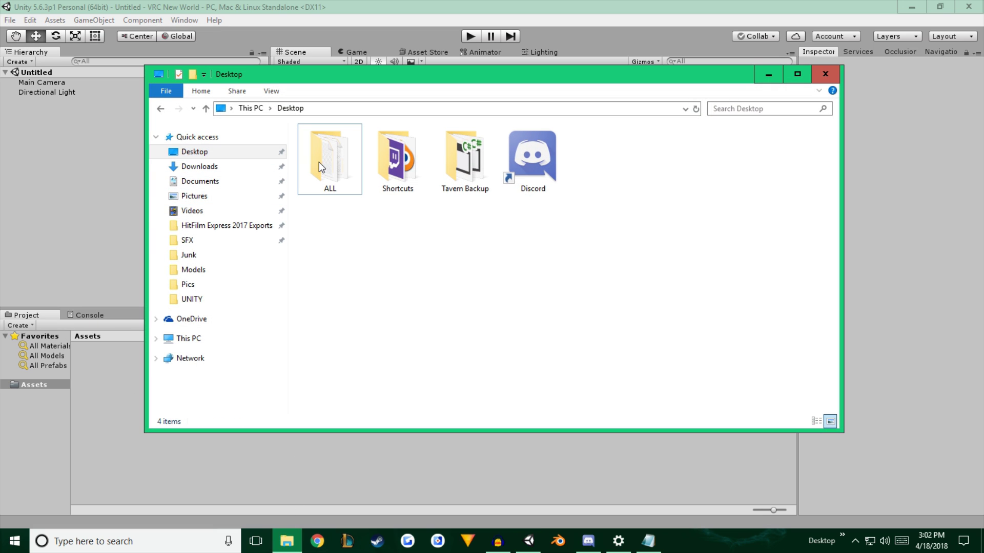
{"action": "double_click", "coordinate": [319, 162]}
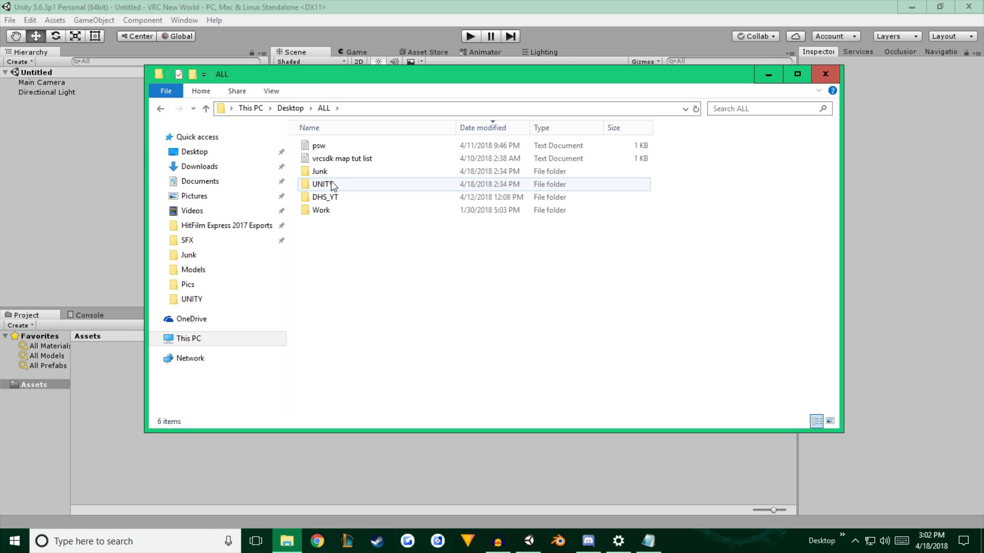
{"action": "double_click", "coordinate": [332, 183]}
{"action": "left_click", "coordinate": [338, 159]}
{"action": "double_click", "coordinate": [392, 159]}
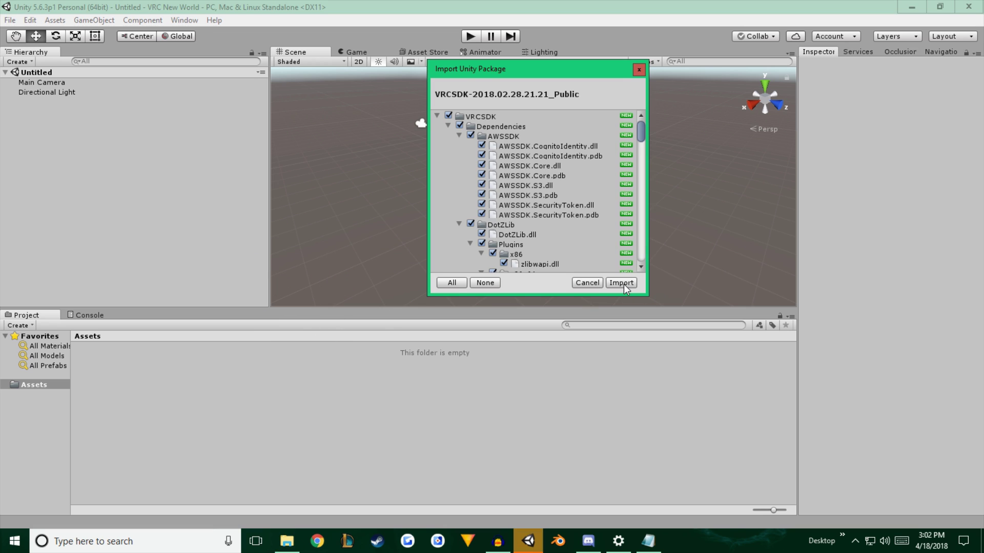
Import every item of the VRCSDK-2018.02.28.21.21_Public package into Assets
{"action": "scroll", "coordinate": [578, 205], "scroll_direction": "down", "scroll_amount": 10}
{"action": "scroll", "coordinate": [578, 206], "scroll_direction": "down", "scroll_amount": 15}
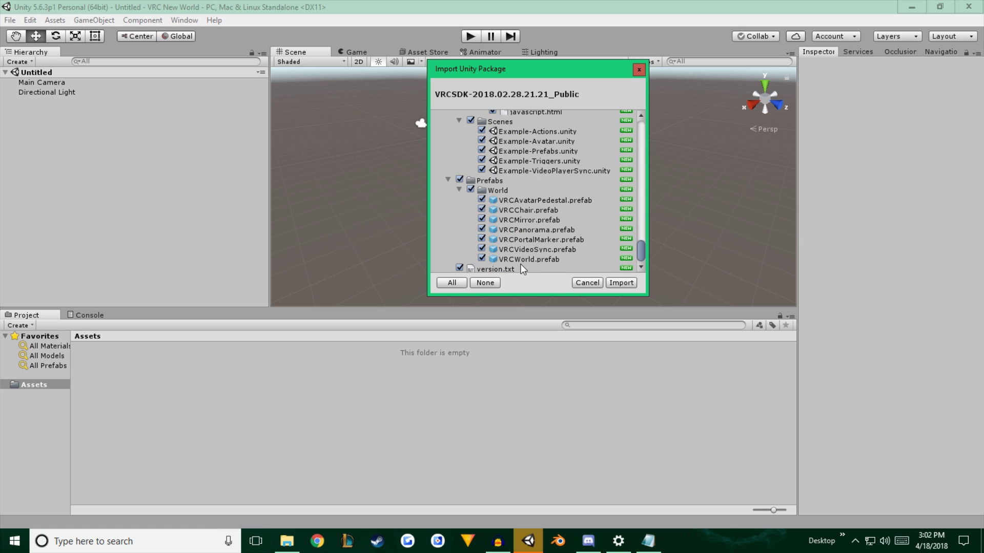
{"action": "left_click", "coordinate": [621, 283]}
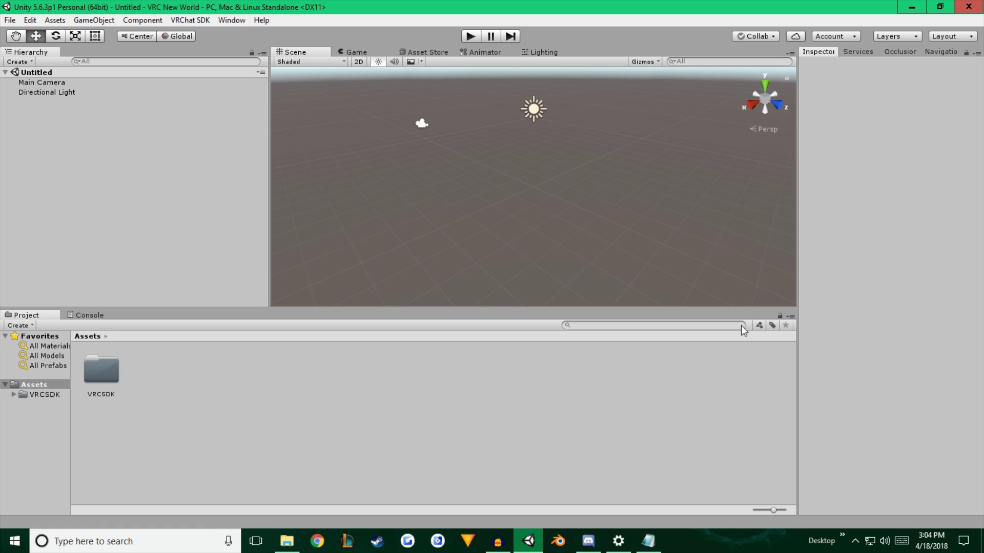
{"action": "left_click", "coordinate": [101, 369]}
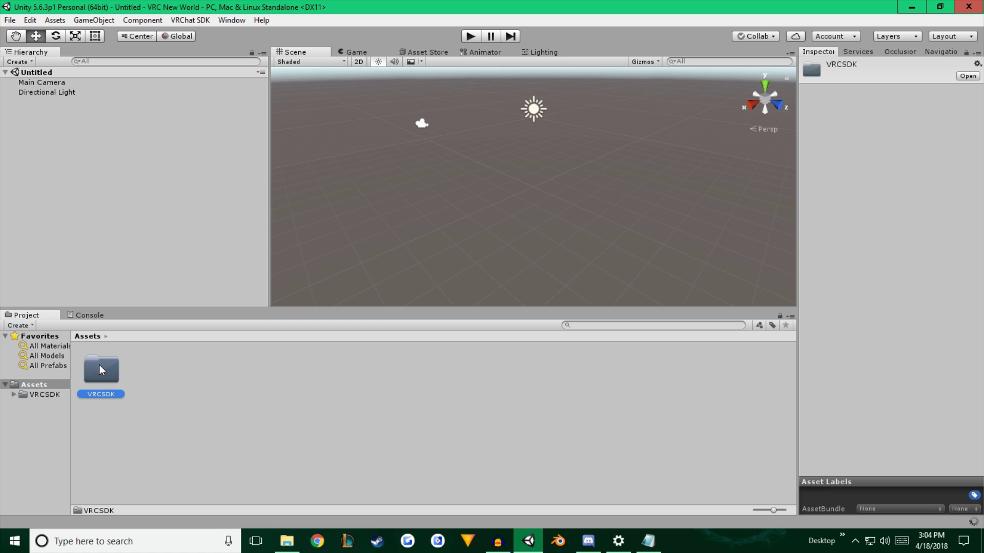
{"action": "left_click", "coordinate": [195, 20]}
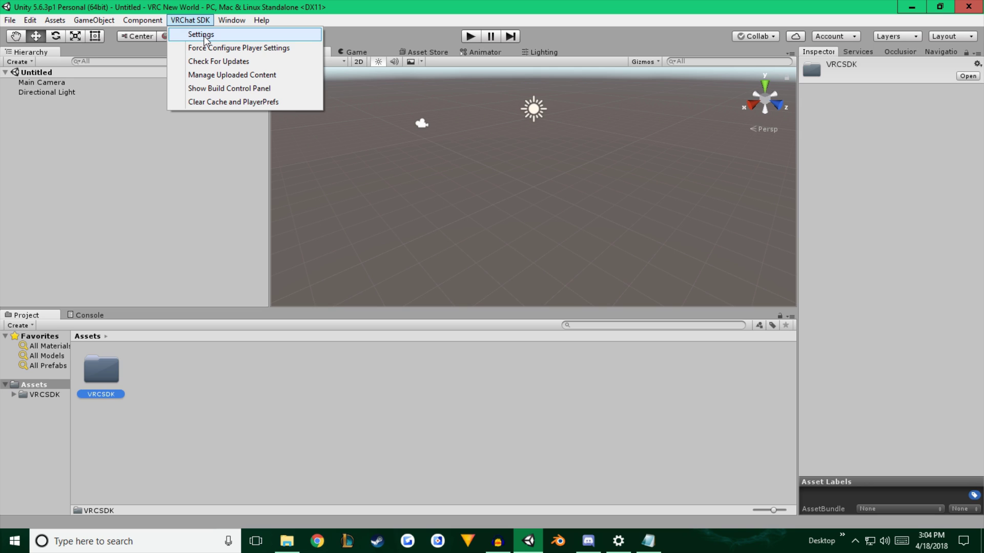
{"action": "left_click", "coordinate": [201, 35]}
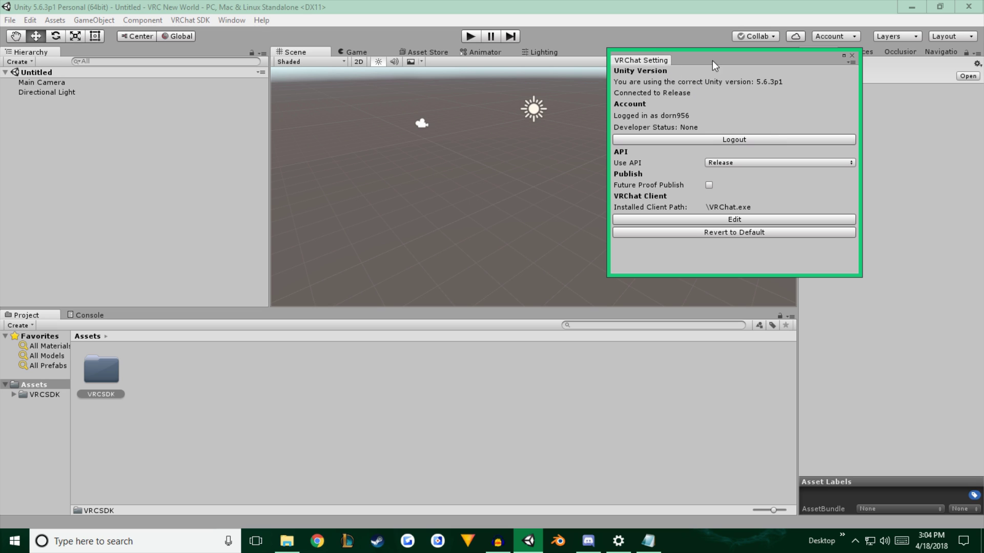
{"action": "left_click", "coordinate": [852, 56]}
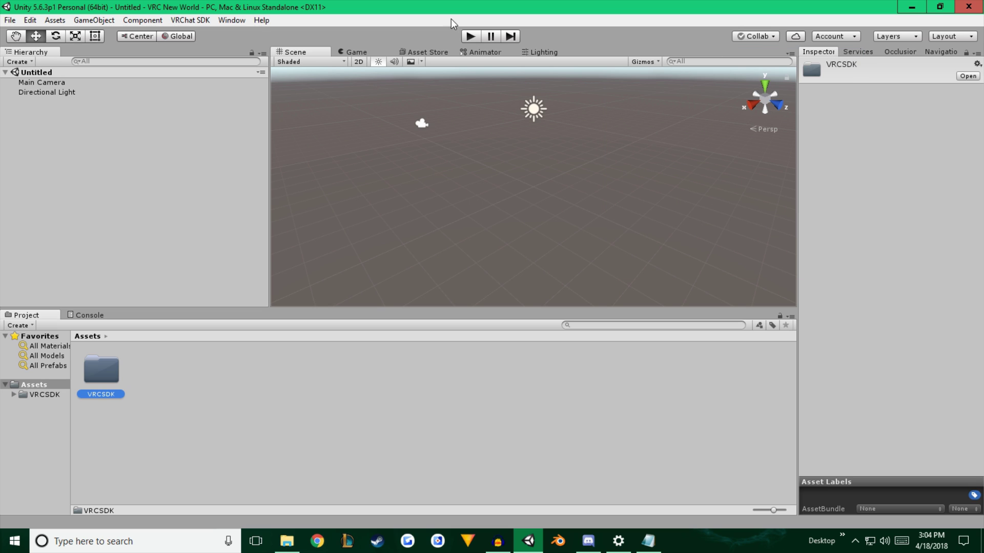
Show the VRChat SDK Build Control Panel and dock it beside the Hierarchy tab
{"action": "left_click", "coordinate": [206, 21]}
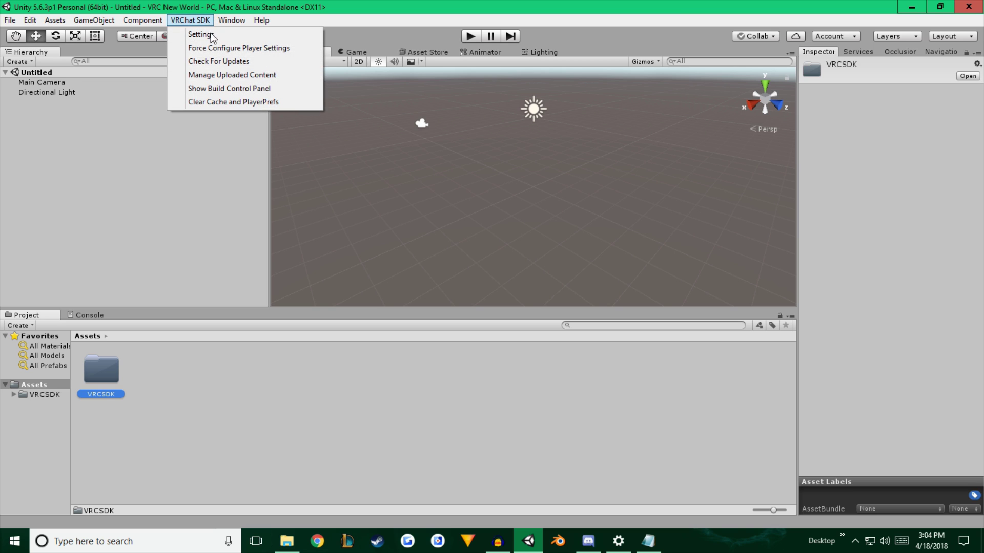
{"action": "left_click", "coordinate": [227, 88]}
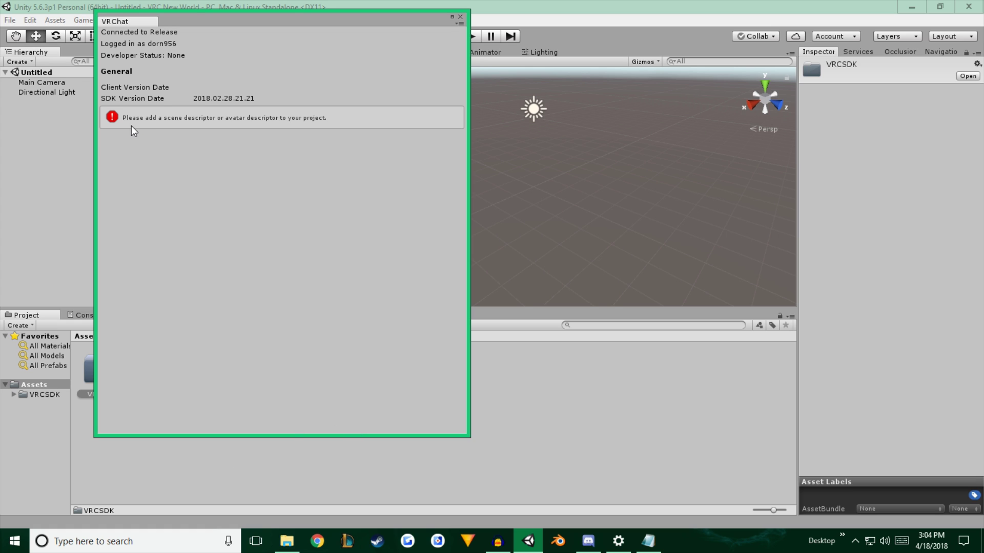
{"action": "left_click", "coordinate": [384, 468]}
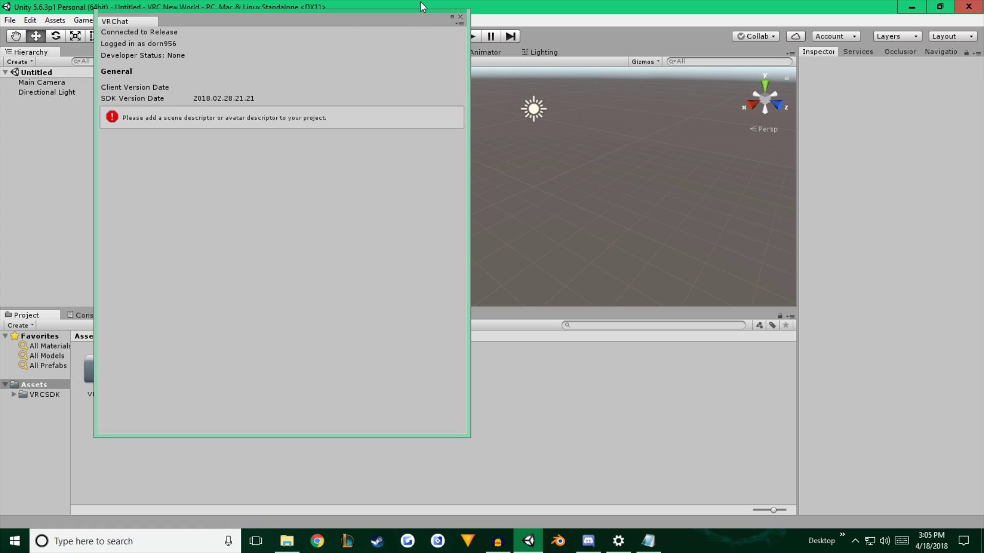
{"action": "left_click_drag", "start_coordinate": [154, 16], "coordinate": [89, 62]}
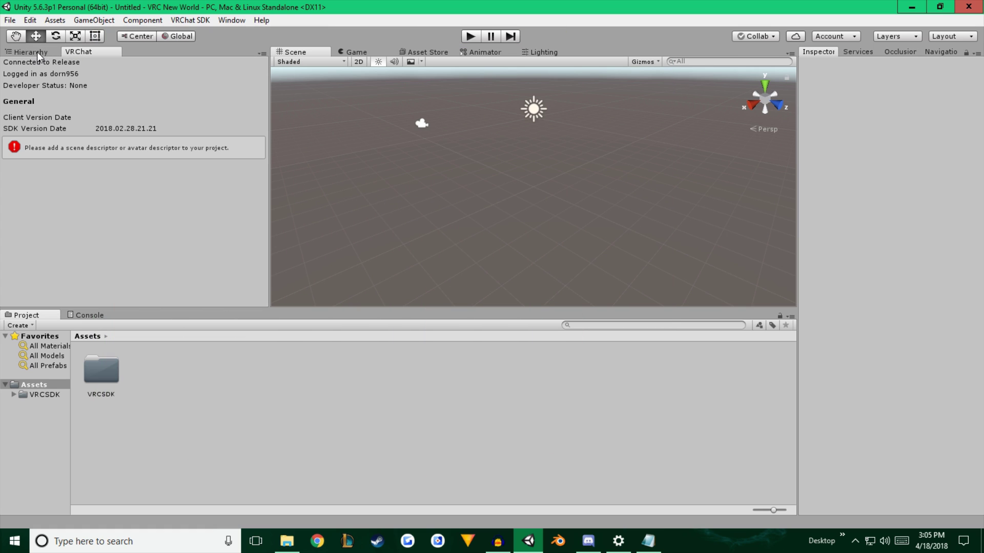
Find the VRCWorld prefab by searching 'world' and drop it near the scene centre
{"action": "left_click", "coordinate": [620, 326]}
{"action": "type", "text": "world"}
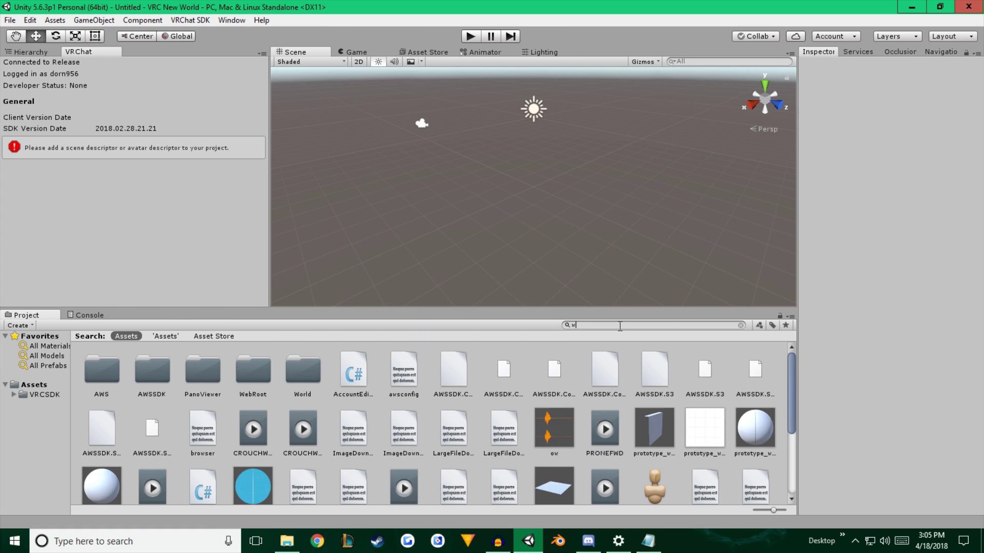
{"action": "left_click", "coordinate": [253, 365]}
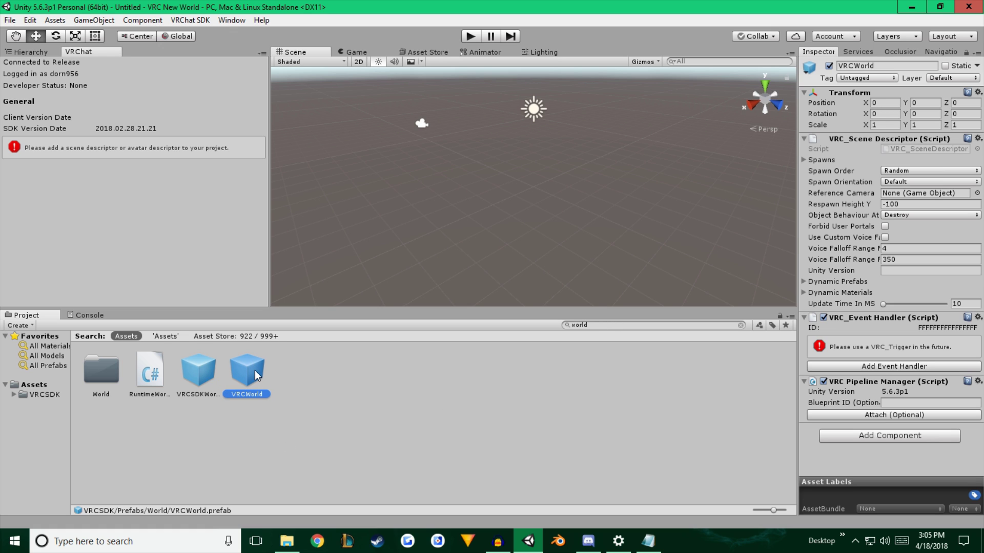
{"action": "left_click_drag", "start_coordinate": [247, 369], "coordinate": [562, 205]}
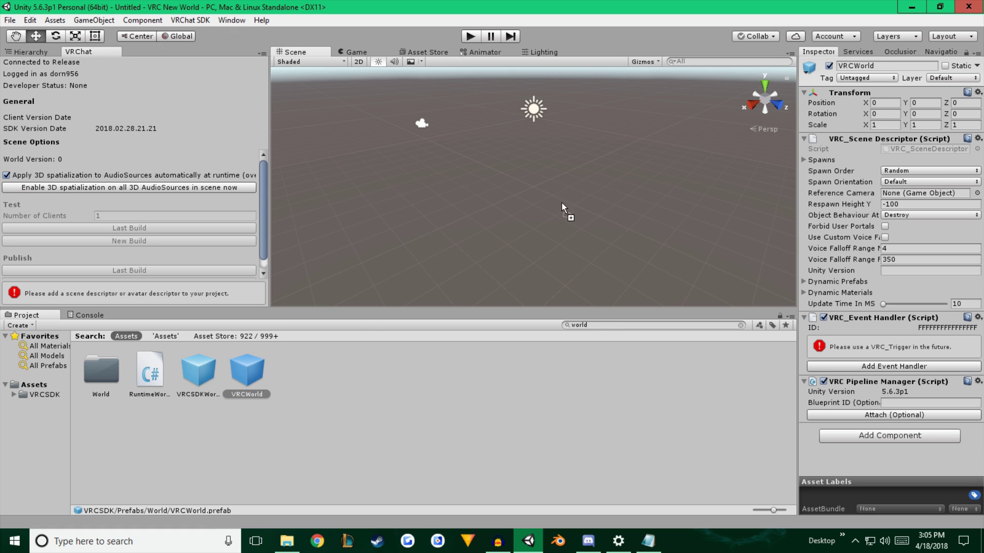
{"action": "left_click_drag", "start_coordinate": [535, 156], "coordinate": [531, 151]}
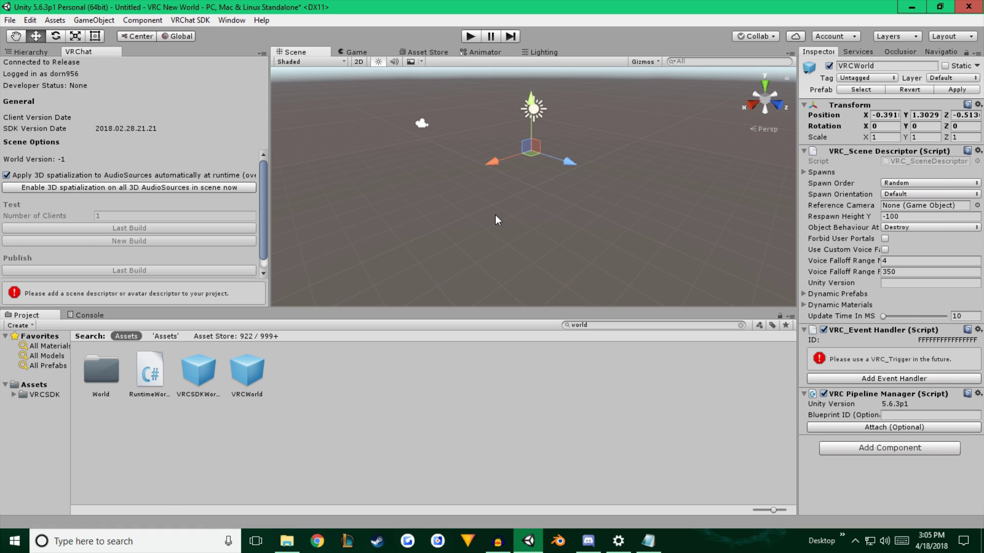
{"action": "right_click_drag", "start_coordinate": [495, 220], "coordinate": [513, 187]}
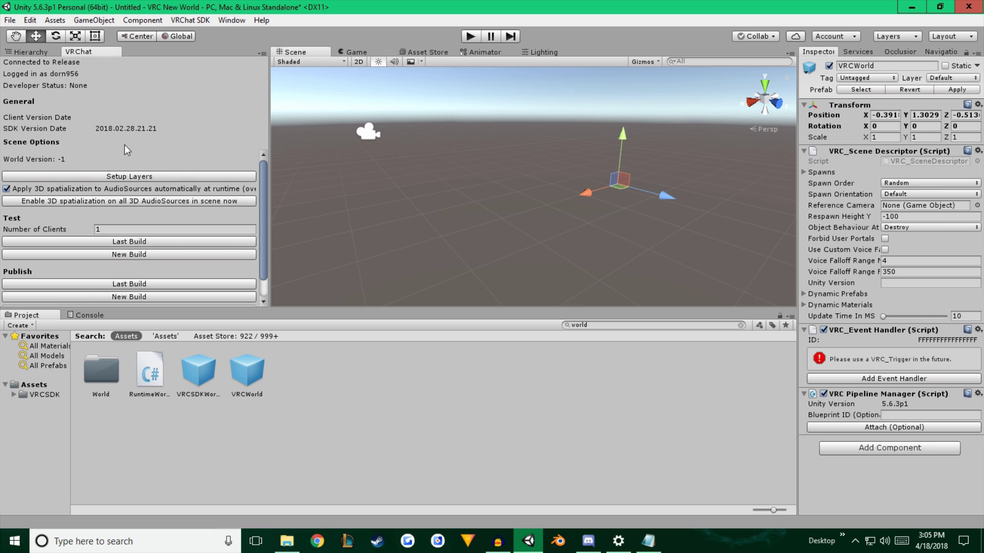
Set up the VRChat layers for the project and confirm the dialog
{"action": "scroll", "coordinate": [128, 169], "scroll_direction": "down", "scroll_amount": 2}
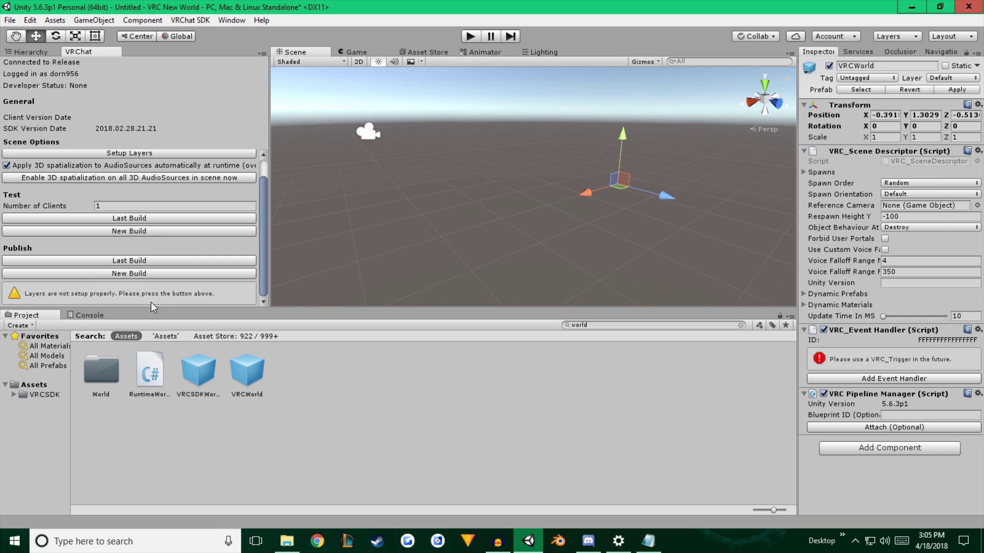
{"action": "scroll", "coordinate": [150, 302], "scroll_direction": "up", "scroll_amount": 2}
{"action": "left_click", "coordinate": [141, 177]}
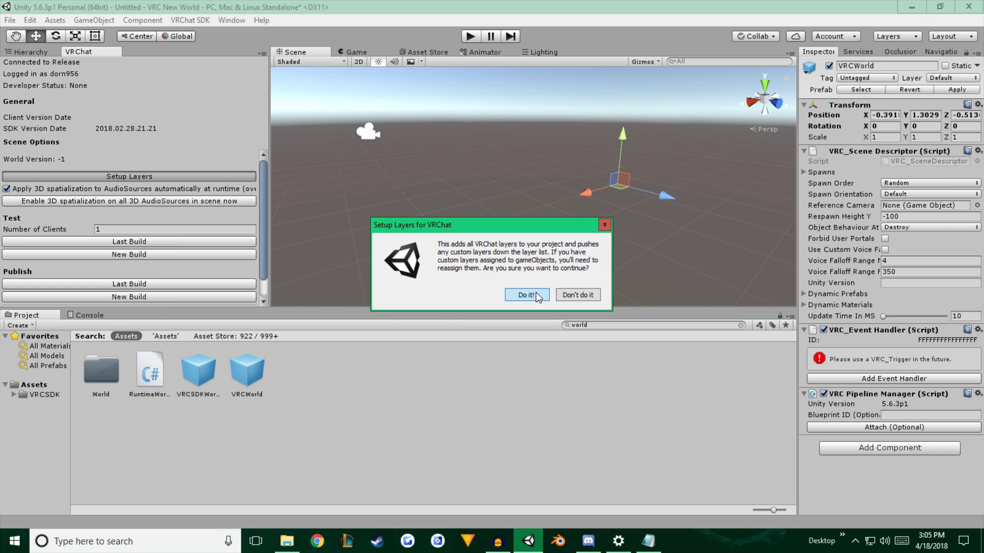
{"action": "left_click", "coordinate": [526, 296]}
Apply the VRChat collision layer matrix, confirming with Do it!
{"action": "scroll", "coordinate": [169, 195], "scroll_direction": "down", "scroll_amount": 1}
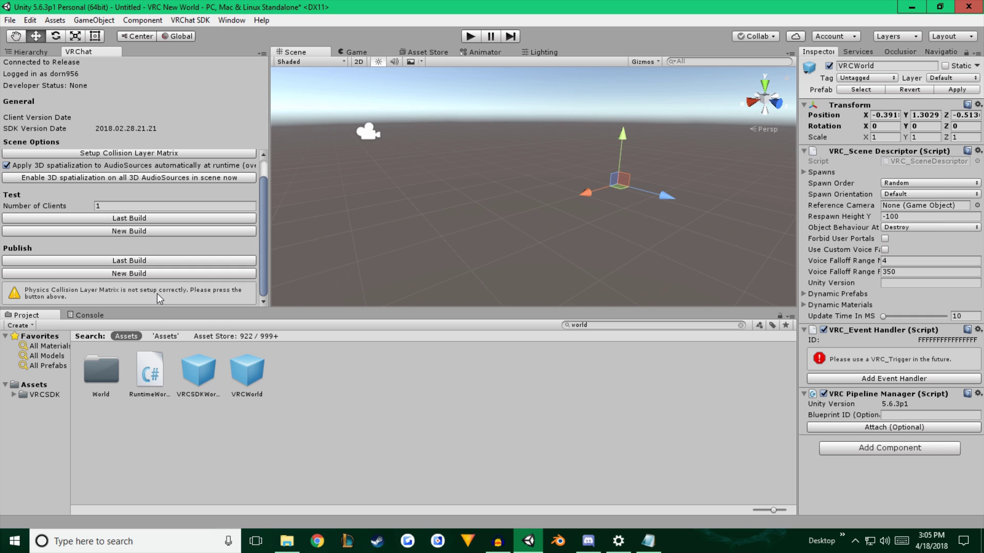
{"action": "scroll", "coordinate": [184, 256], "scroll_direction": "up", "scroll_amount": 1}
{"action": "left_click", "coordinate": [148, 176]}
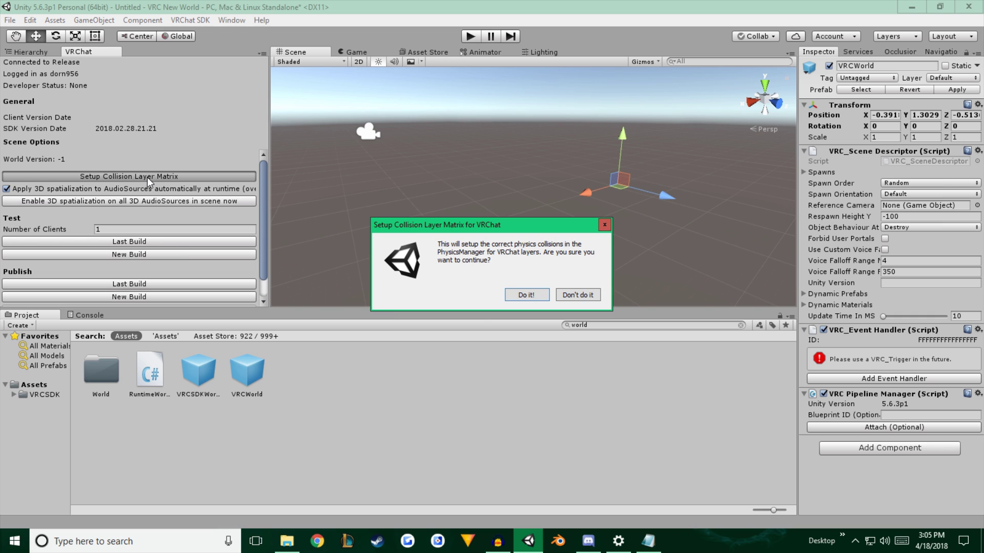
{"action": "left_click", "coordinate": [526, 295]}
{"action": "scroll", "coordinate": [114, 280], "scroll_direction": "down", "scroll_amount": 1}
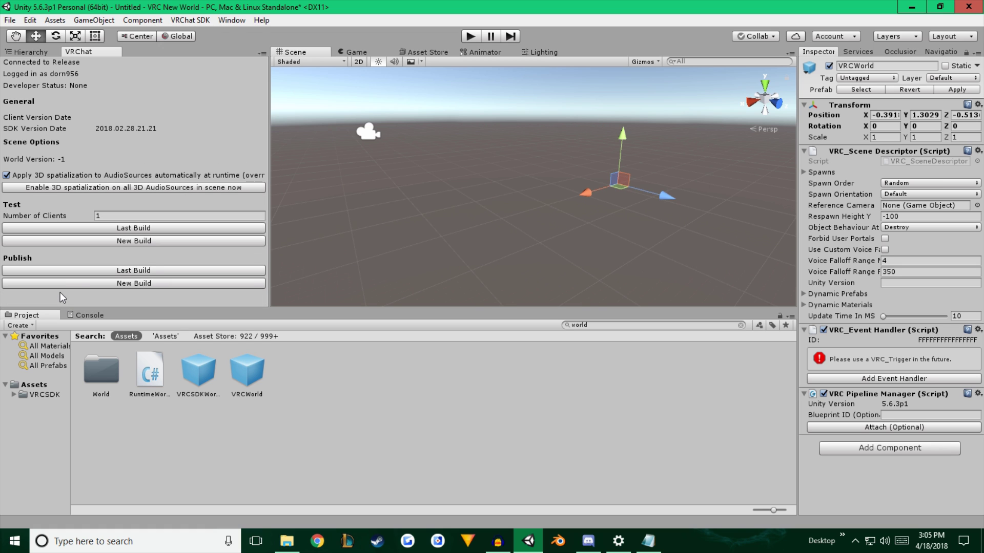
{"action": "mouse_move", "coordinate": [424, 214]}
{"action": "left_mouse_down", "text": "alt"}
{"action": "mouse_move", "coordinate": [405, 211]}
{"action": "mouse_move", "coordinate": [415, 208]}
{"action": "left_mouse_up", "text": "alt"}
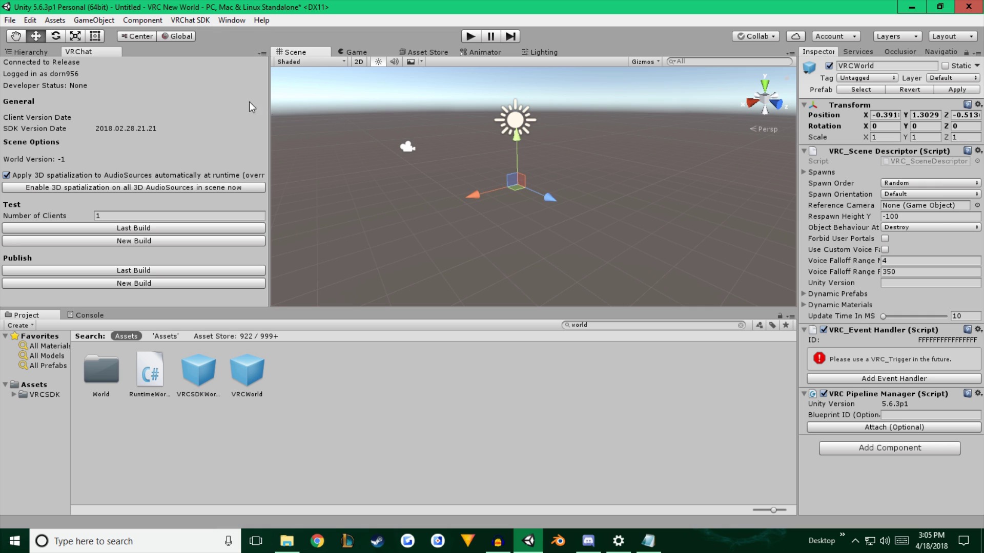
Create a Plane through GameObject > 3D Object > Plane and inspect it under VRCWorld
{"action": "left_click", "coordinate": [92, 21]}
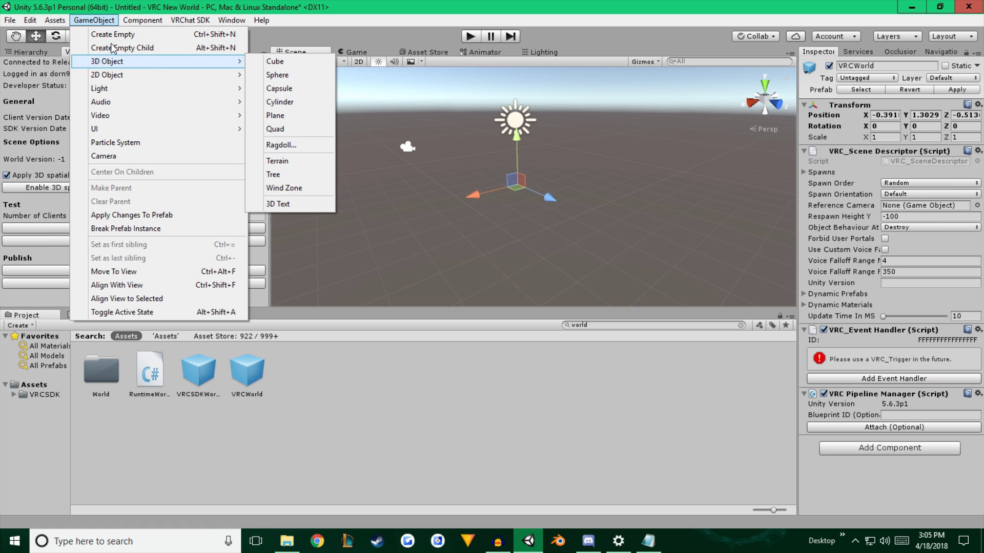
{"action": "mouse_move", "coordinate": [206, 61]}
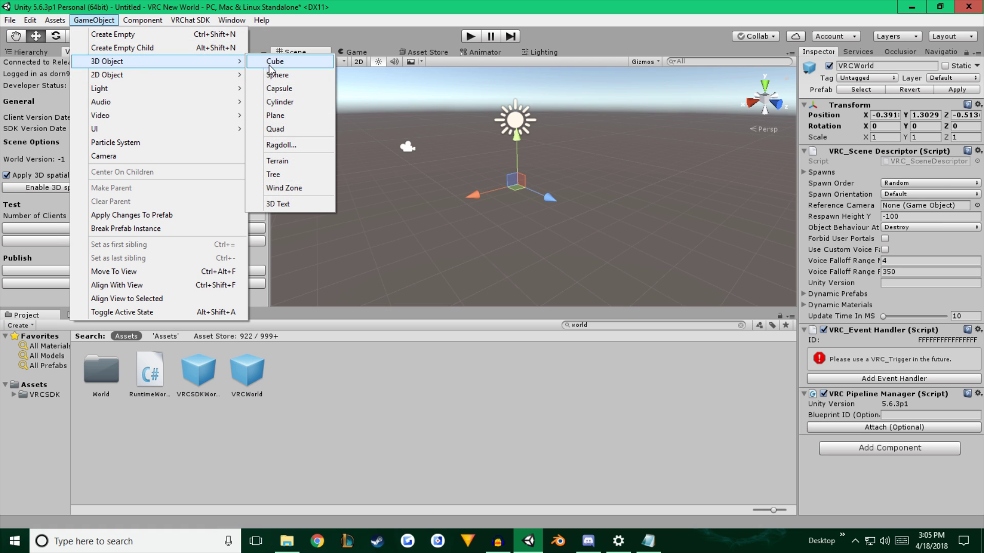
{"action": "left_click", "coordinate": [288, 115]}
{"action": "left_click_drag", "start_coordinate": [640, 195], "coordinate": [458, 170], "text": "alt"}
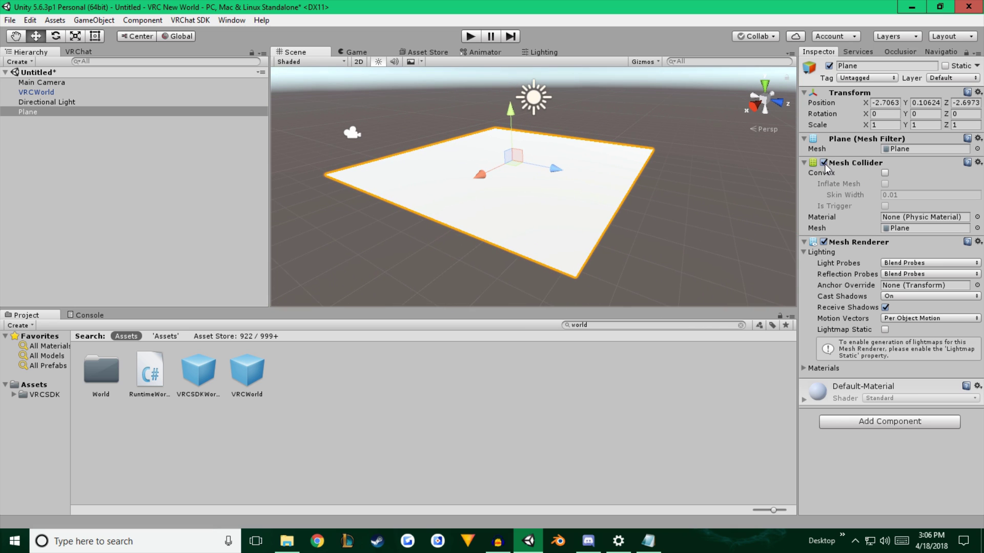
{"action": "mouse_move", "coordinate": [555, 172]}
{"action": "left_mouse_down", "text": "alt"}
{"action": "mouse_move", "coordinate": [544, 112]}
{"action": "mouse_move", "coordinate": [574, 163]}
{"action": "mouse_move", "coordinate": [564, 168]}
{"action": "left_mouse_up", "text": "alt"}
{"action": "left_click", "coordinate": [40, 93]}
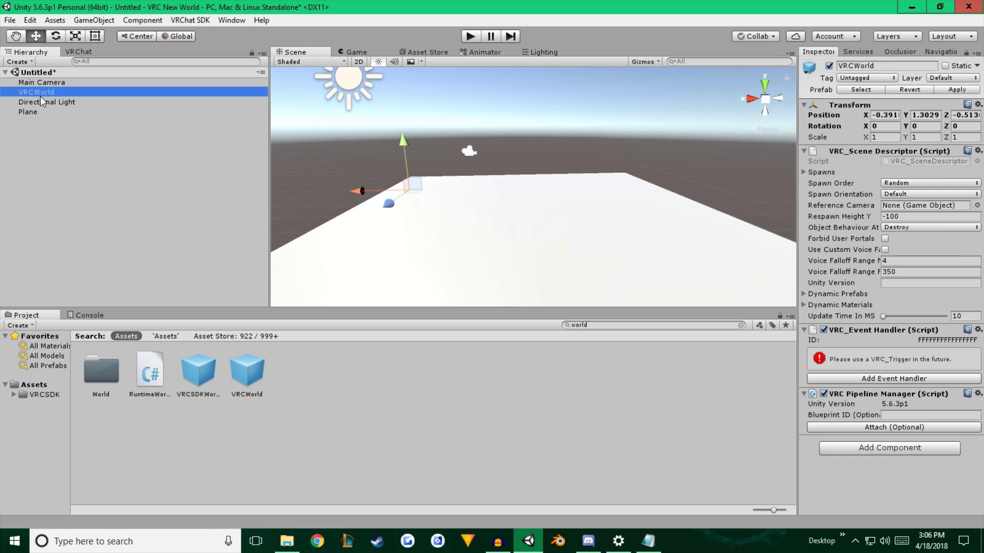
{"action": "left_click_drag", "start_coordinate": [303, 137], "coordinate": [549, 162], "text": "alt"}
{"action": "left_click", "coordinate": [494, 184]}
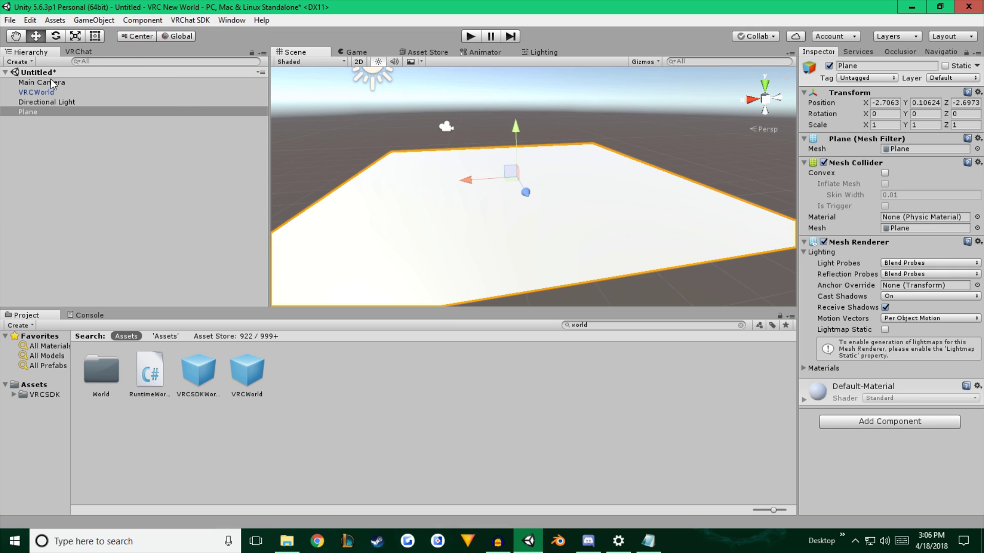
Run a new local Test build, saving the scene as 'My World', and view the VRChat window
{"action": "left_click", "coordinate": [85, 52]}
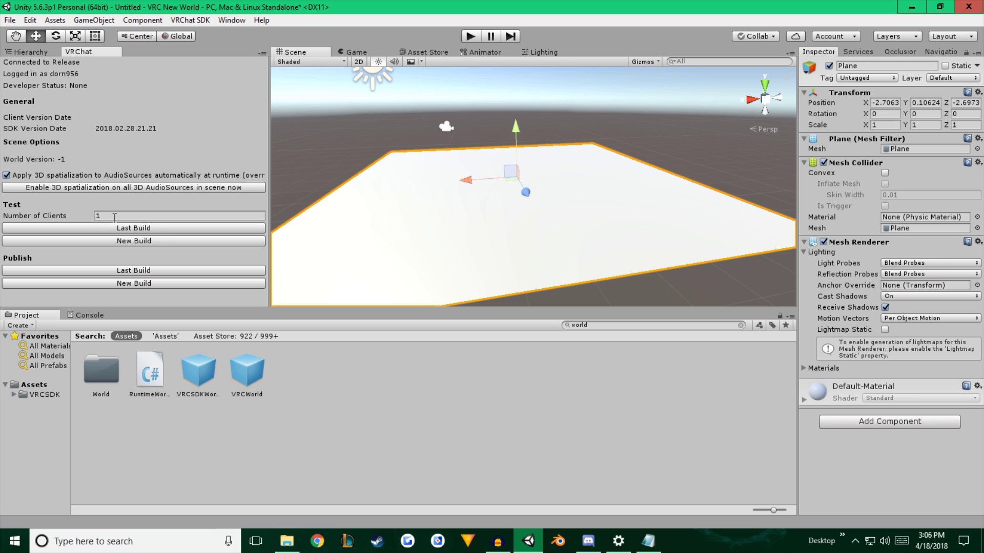
{"action": "left_click", "coordinate": [143, 240]}
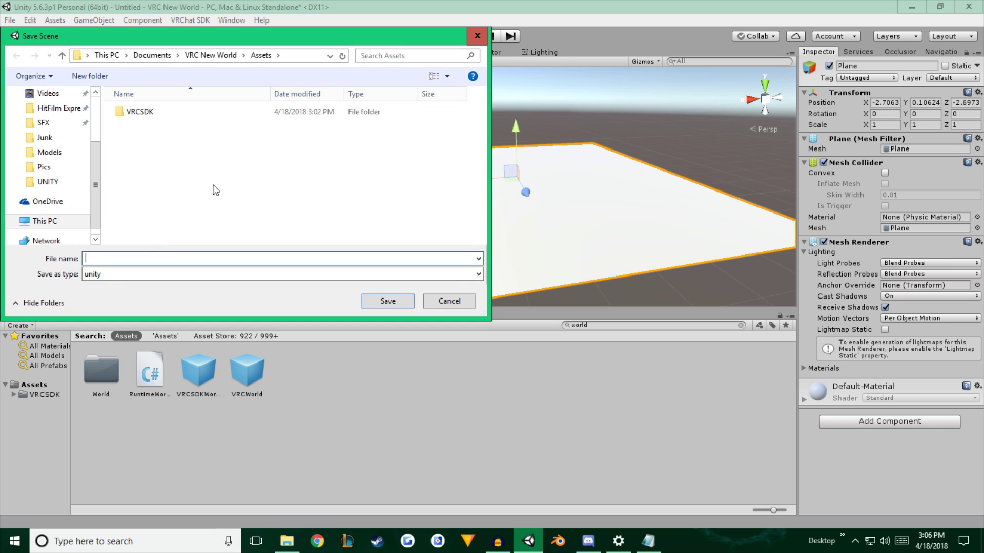
{"action": "type", "text": "My World"}
{"action": "left_click", "coordinate": [391, 299]}
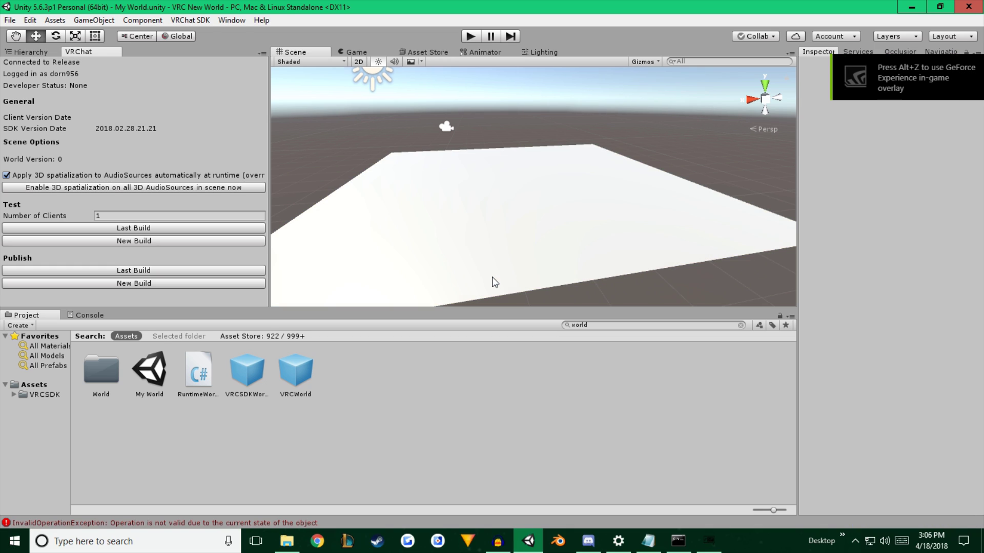
{"action": "mouse_move", "coordinate": [710, 539]}
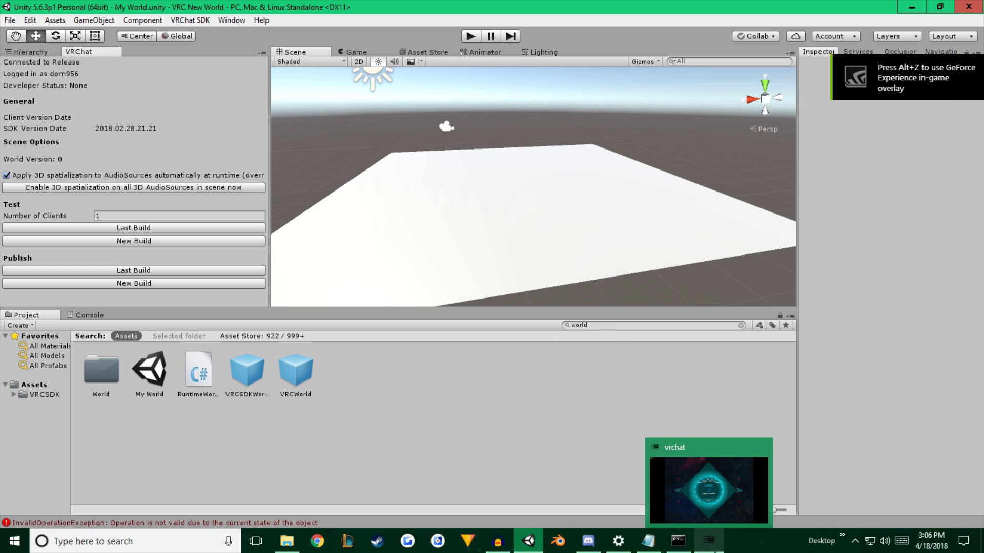
{"action": "left_click", "coordinate": [712, 504]}
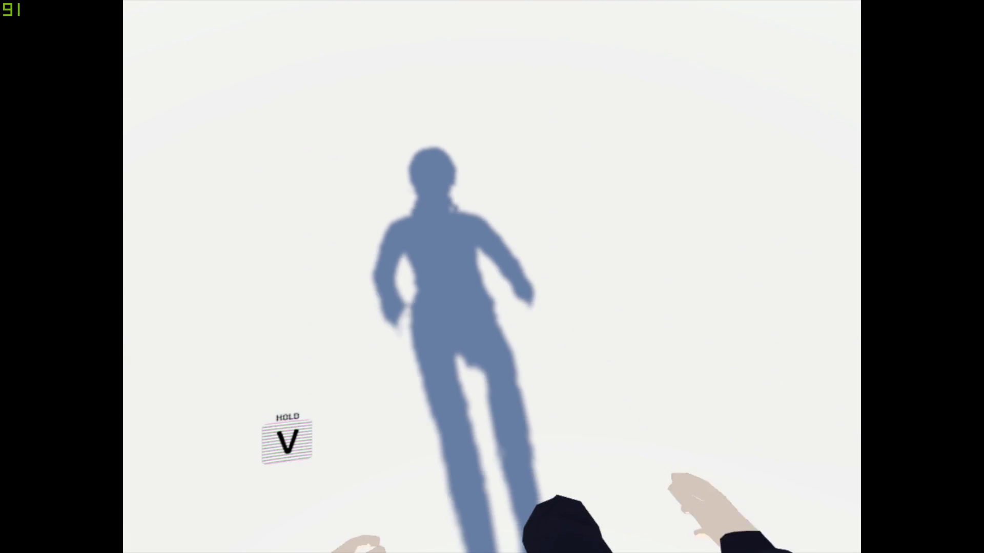
Open VRChat's quick menu and Settings page inside the test world and try the microphone
{"action": "key", "text": "Escape"}
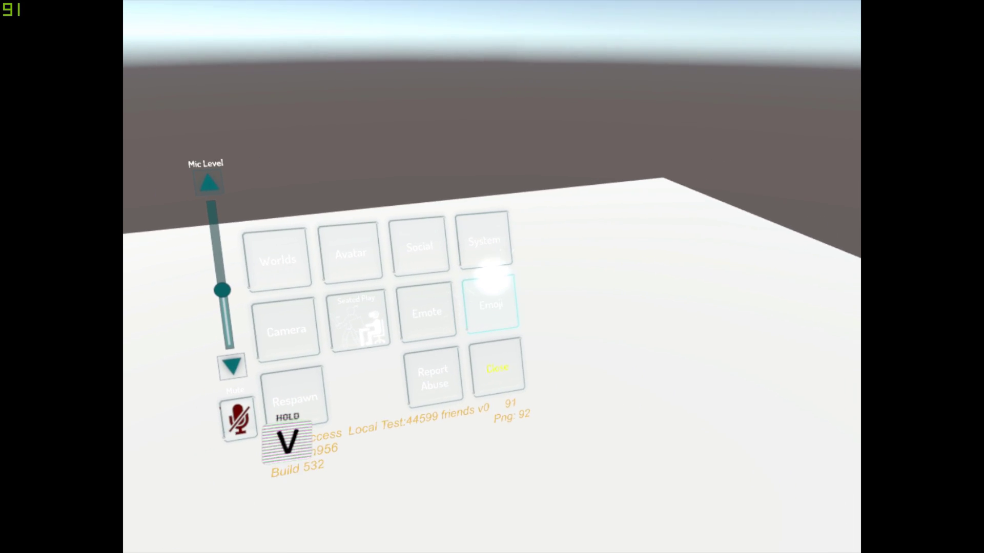
{"action": "left_click", "coordinate": [491, 277]}
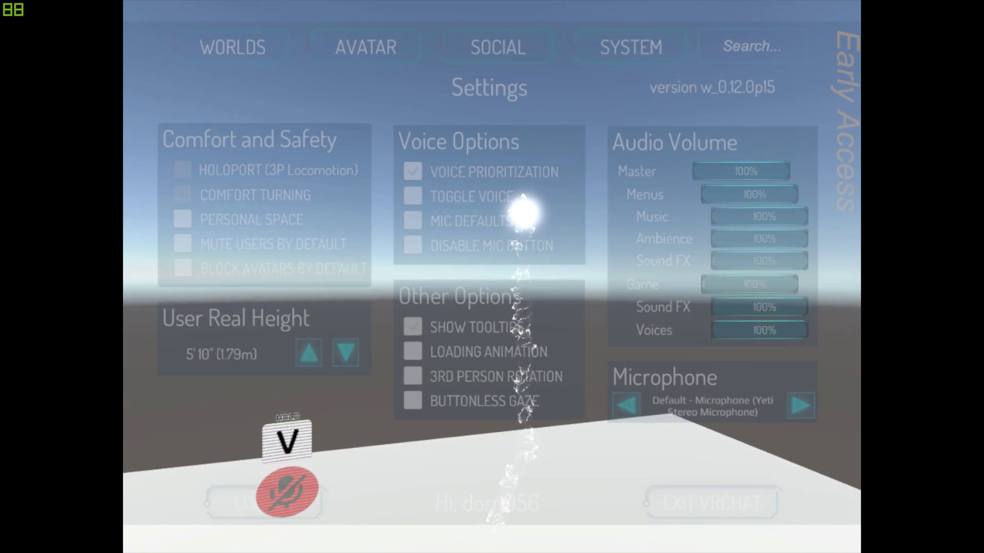
{"action": "key", "text": "v"}
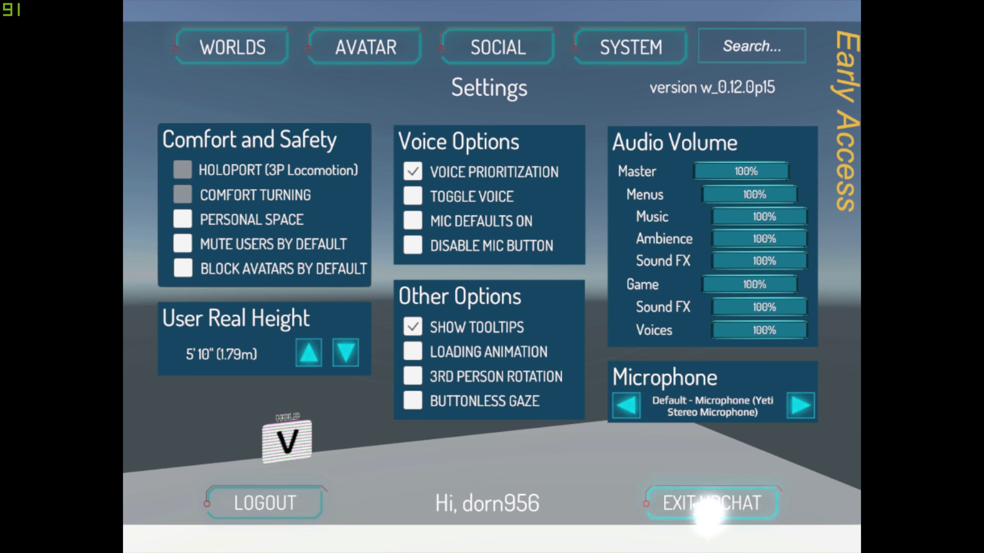
{"action": "key", "text": "alt+Tab"}
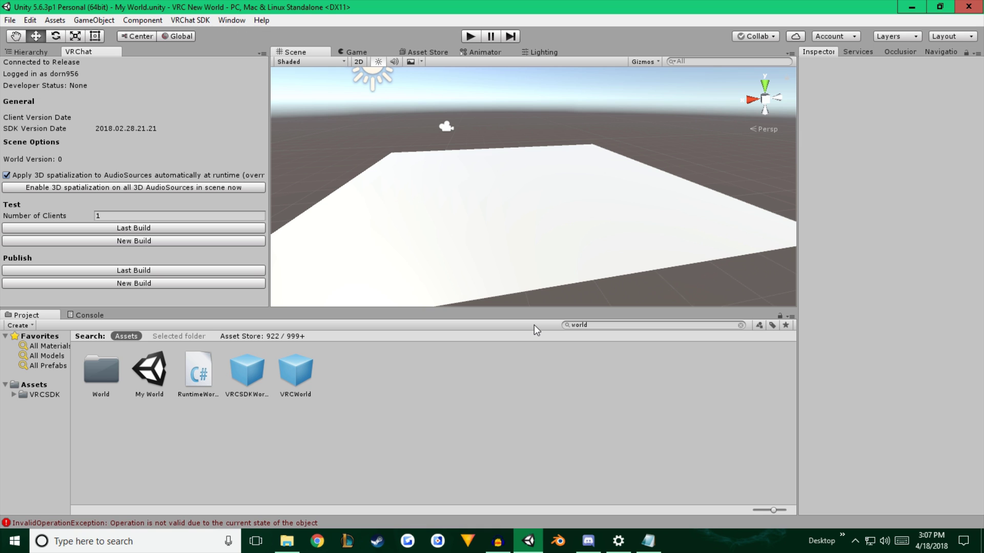
{"action": "left_click_drag", "start_coordinate": [548, 191], "coordinate": [509, 228], "text": "alt"}
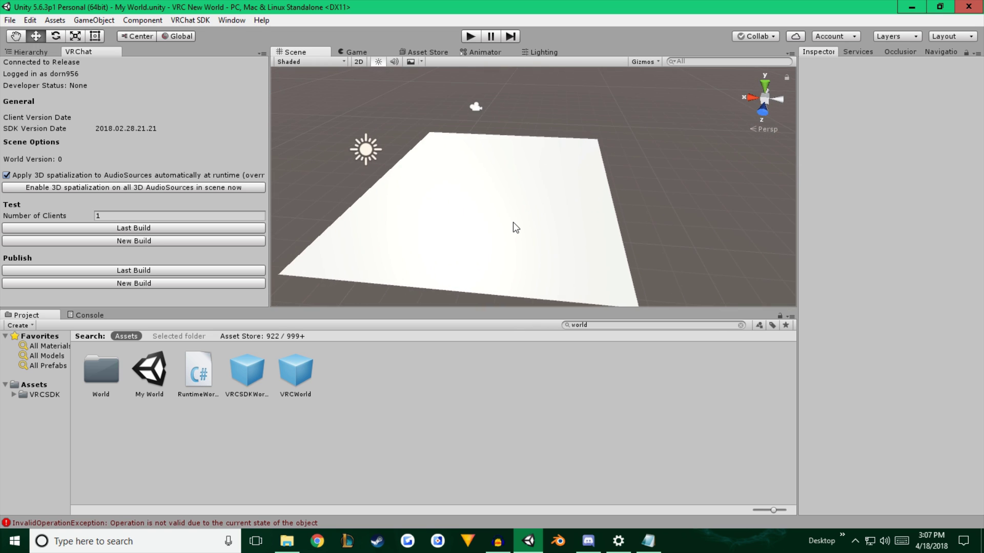
{"action": "left_click_drag", "start_coordinate": [516, 227], "coordinate": [581, 195], "text": "alt"}
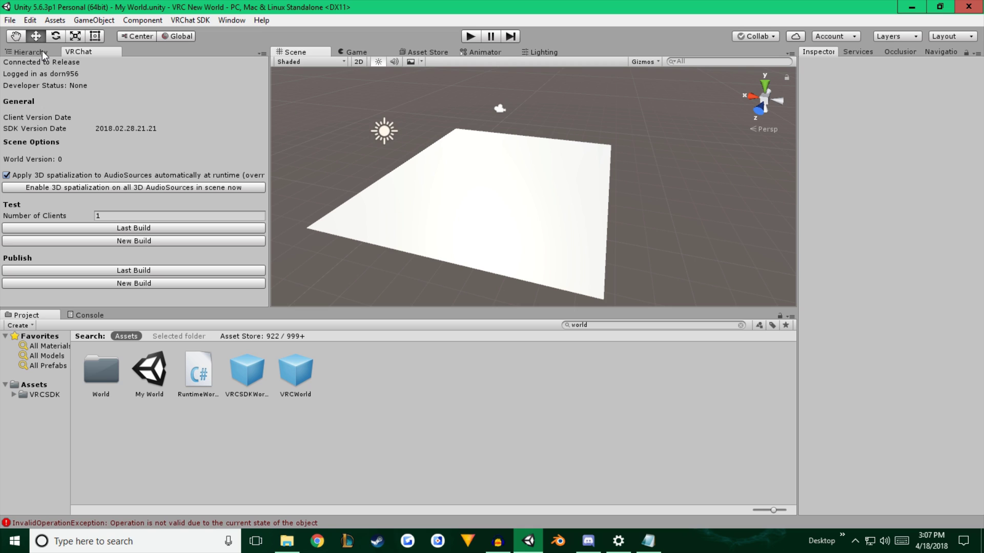
{"action": "left_click", "coordinate": [139, 284]}
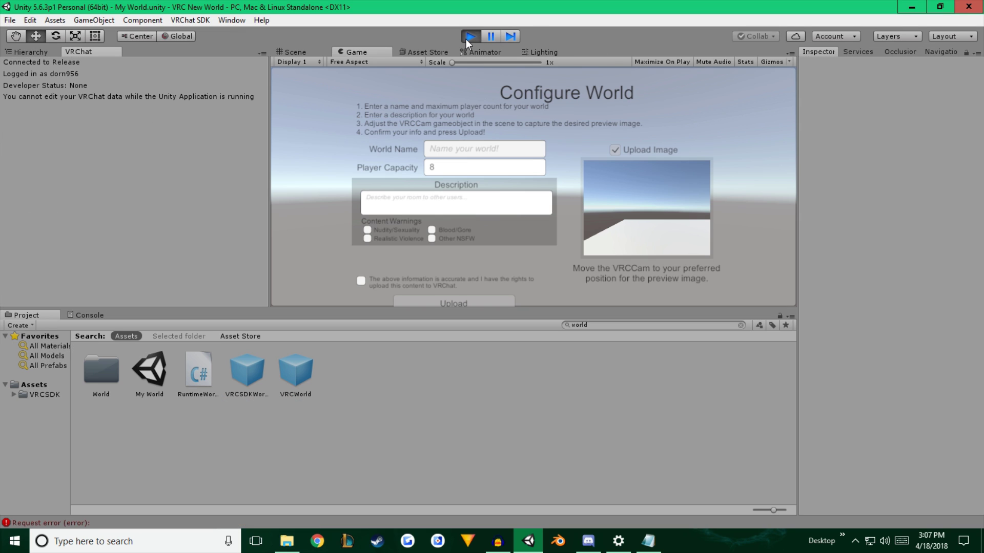
Name the world 'MY FIRST WORLD' and tick the content-rights confirmation box
{"action": "left_click", "coordinate": [463, 153]}
{"action": "type", "text": "MY FIRST WORLD"}
{"action": "left_click", "coordinate": [442, 203]}
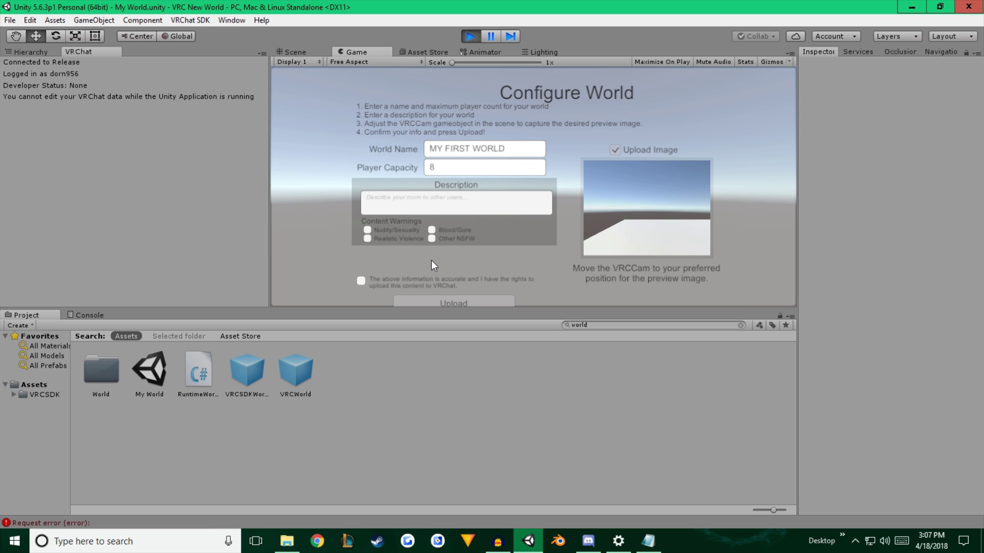
{"action": "left_click", "coordinate": [361, 282]}
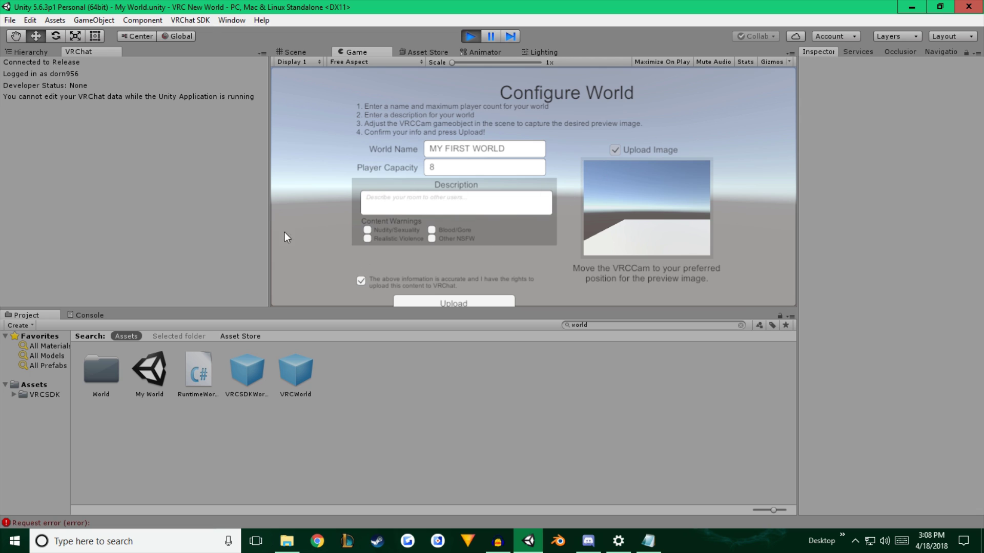
Select VRCCam in the Scene view and move it up beside the plane
{"action": "left_click", "coordinate": [302, 52]}
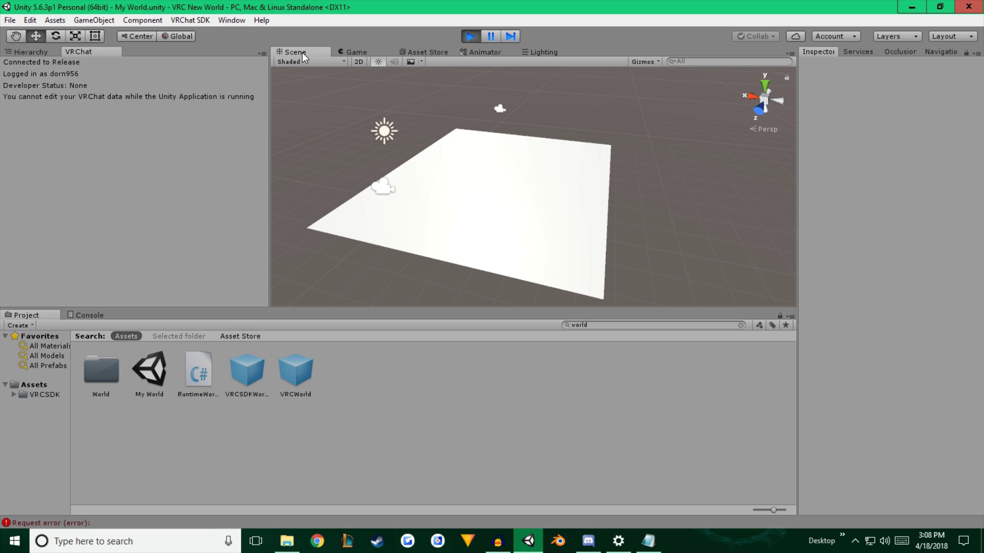
{"action": "left_click", "coordinate": [38, 53]}
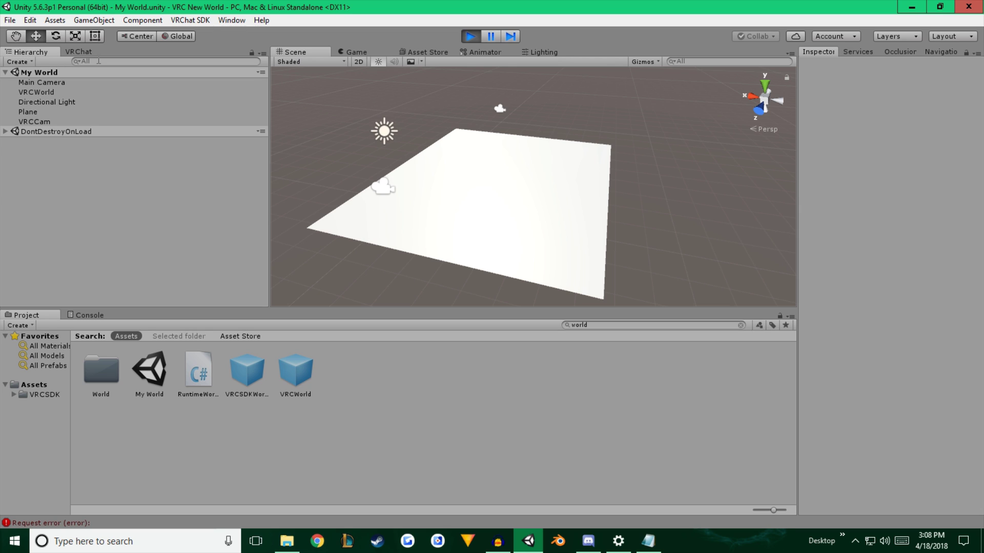
{"action": "left_click", "coordinate": [38, 122]}
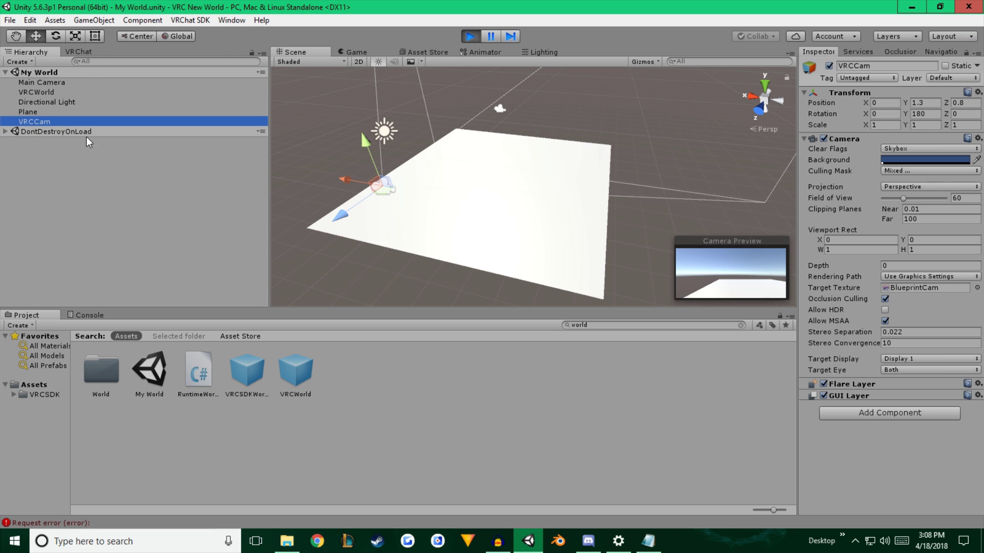
{"action": "right_click_drag", "start_coordinate": [525, 202], "coordinate": [584, 210]}
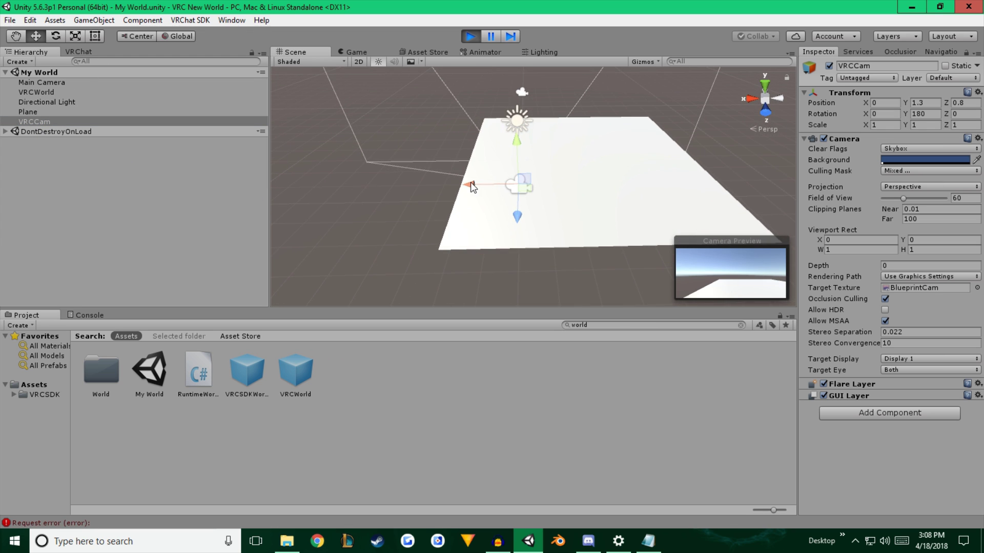
{"action": "left_click_drag", "start_coordinate": [470, 183], "coordinate": [556, 182]}
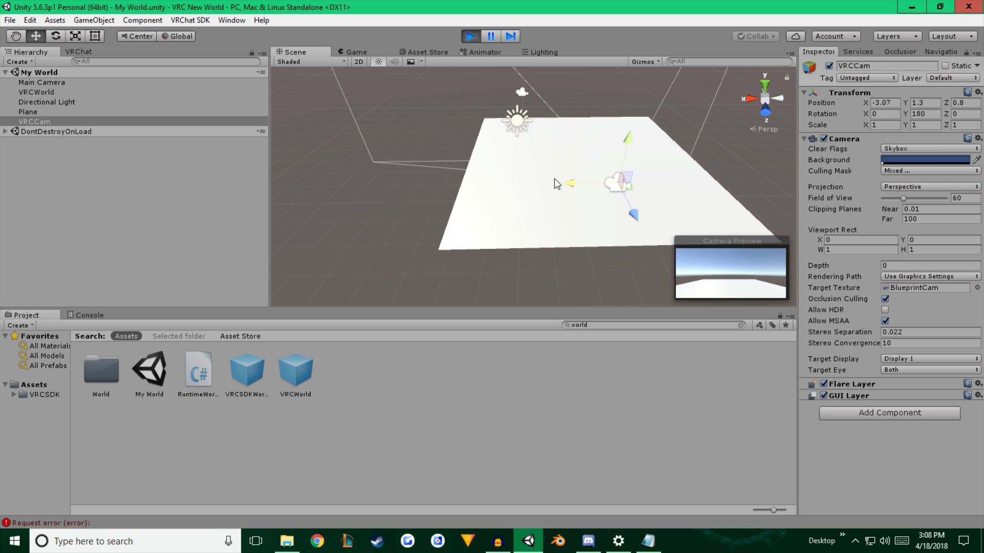
{"action": "left_click_drag", "start_coordinate": [598, 135], "coordinate": [610, 100]}
{"action": "right_click_drag", "start_coordinate": [611, 101], "coordinate": [531, 147]}
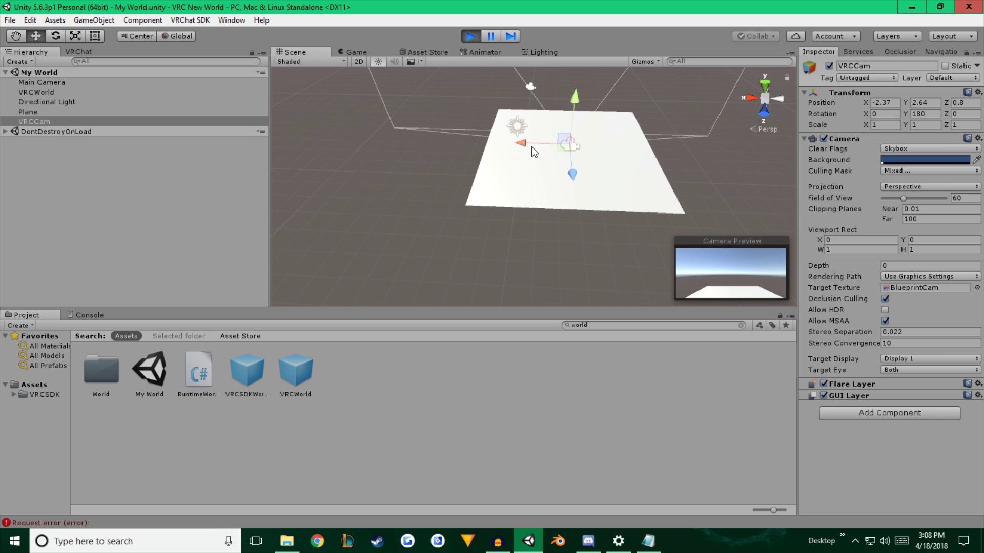
{"action": "left_click_drag", "start_coordinate": [531, 147], "coordinate": [636, 144]}
{"action": "right_click_drag", "start_coordinate": [635, 145], "coordinate": [619, 191]}
Tilt VRCCam toward the plane, then lift and pull it back so the Configure World preview frames the plane
{"action": "key", "text": "e"}
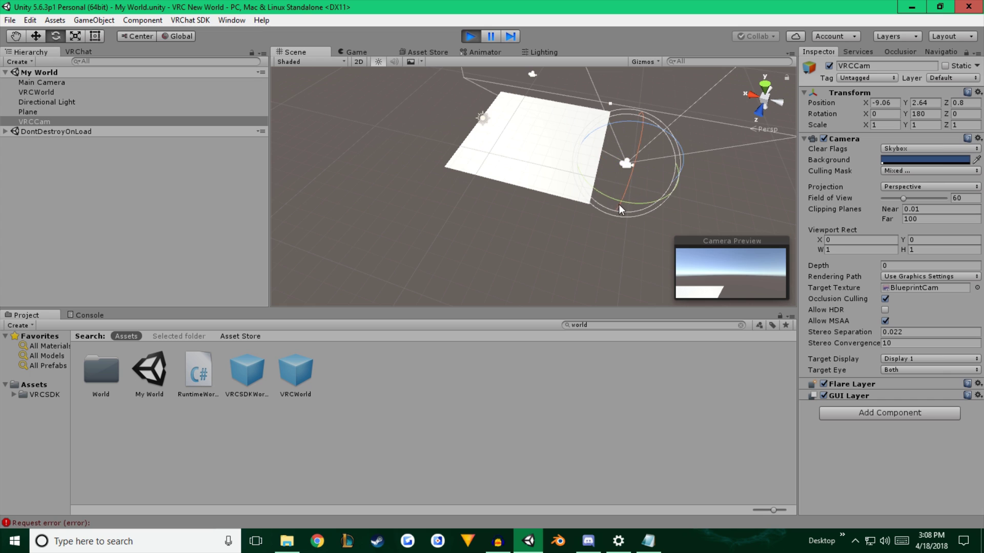
{"action": "left_click_drag", "start_coordinate": [619, 204], "coordinate": [666, 87]}
{"action": "key", "text": "w"}
{"action": "right_click_drag", "start_coordinate": [666, 88], "coordinate": [611, 137]}
{"action": "left_click_drag", "start_coordinate": [610, 136], "coordinate": [676, 239]}
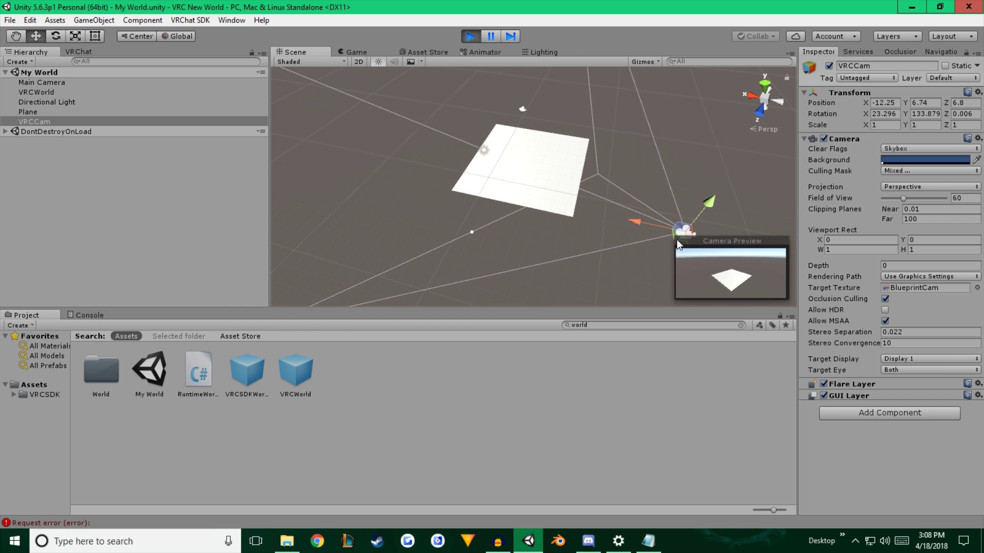
{"action": "left_click", "coordinate": [355, 53]}
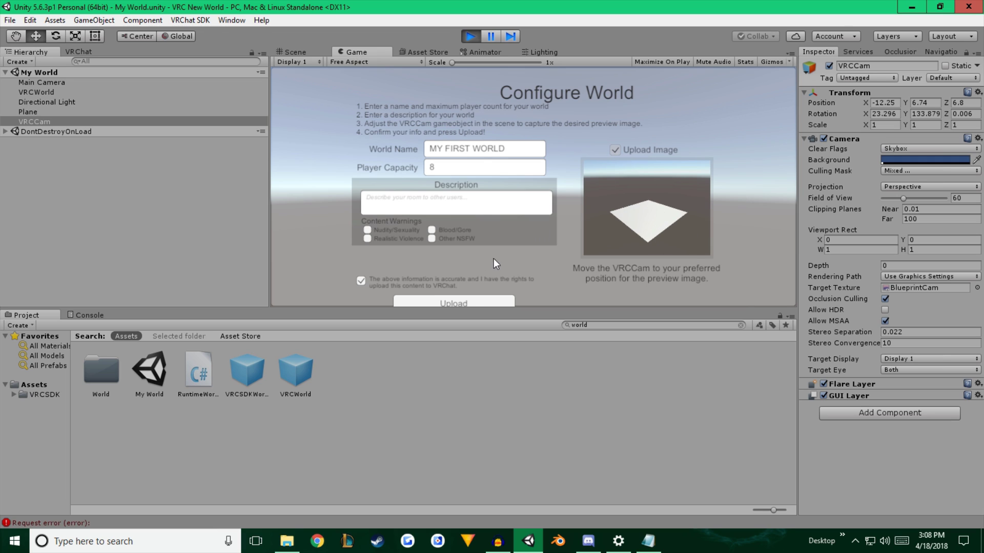
Upload MY FIRST WORLD to VRChat and close the Update Complete notice
{"action": "left_click", "coordinate": [469, 301]}
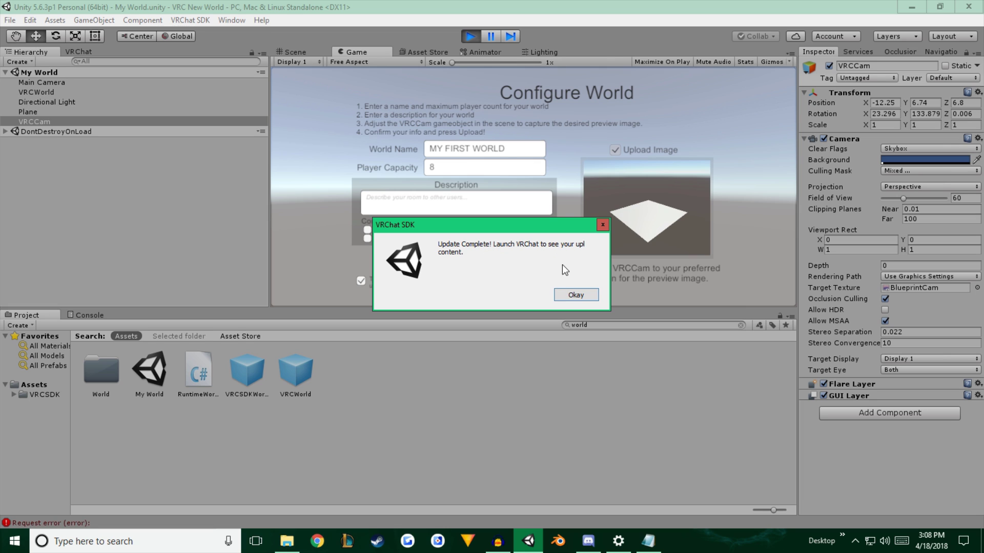
{"action": "left_click", "coordinate": [576, 294]}
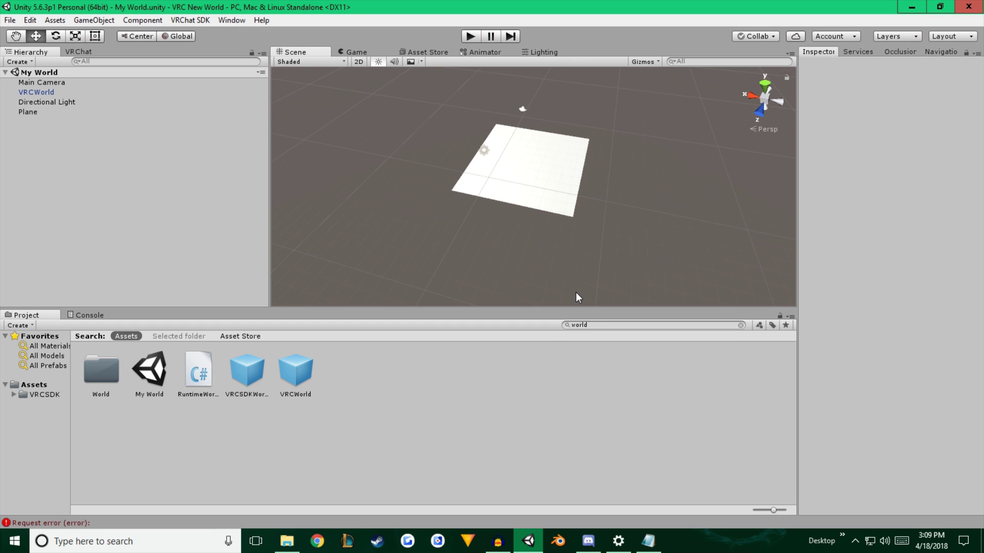
Orbit the scene around the plane and open the VRChat SDK menu
{"action": "left_click_drag", "start_coordinate": [576, 293], "coordinate": [569, 266], "text": "alt"}
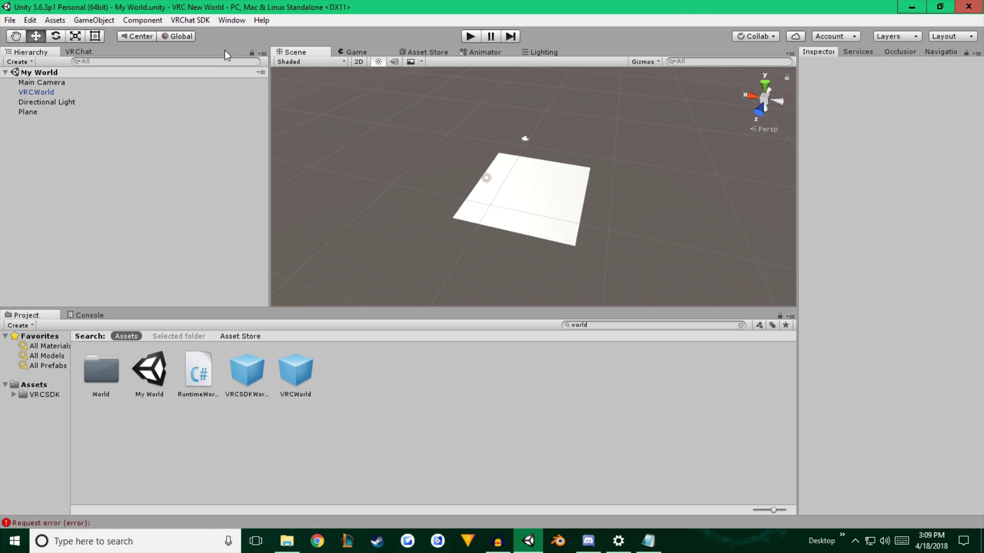
{"action": "left_click", "coordinate": [192, 20]}
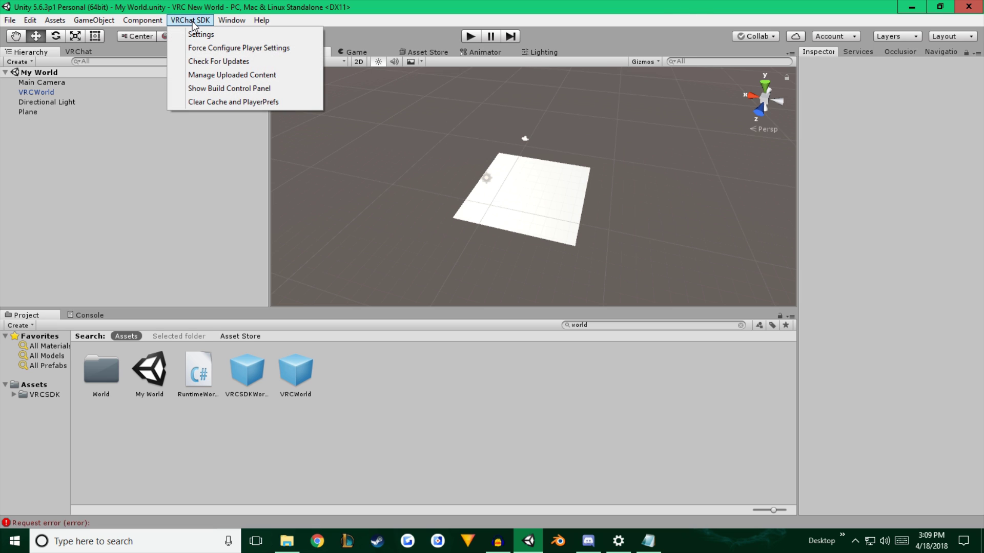
Open Manage Uploaded Content, dock and widen it, and copy MY FIRST WORLD's ID
{"action": "left_click", "coordinate": [231, 75]}
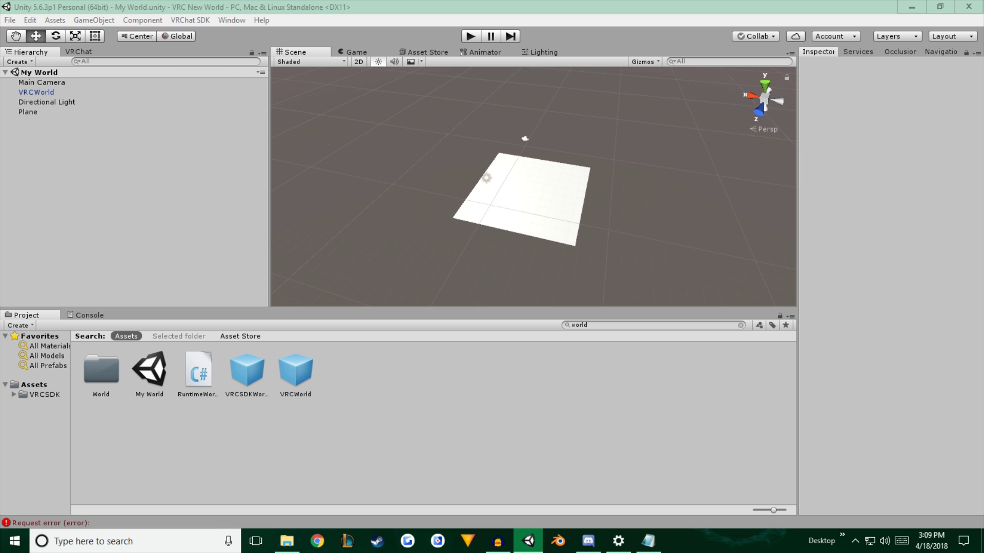
{"action": "left_click_drag", "start_coordinate": [293, 74], "coordinate": [847, 57]}
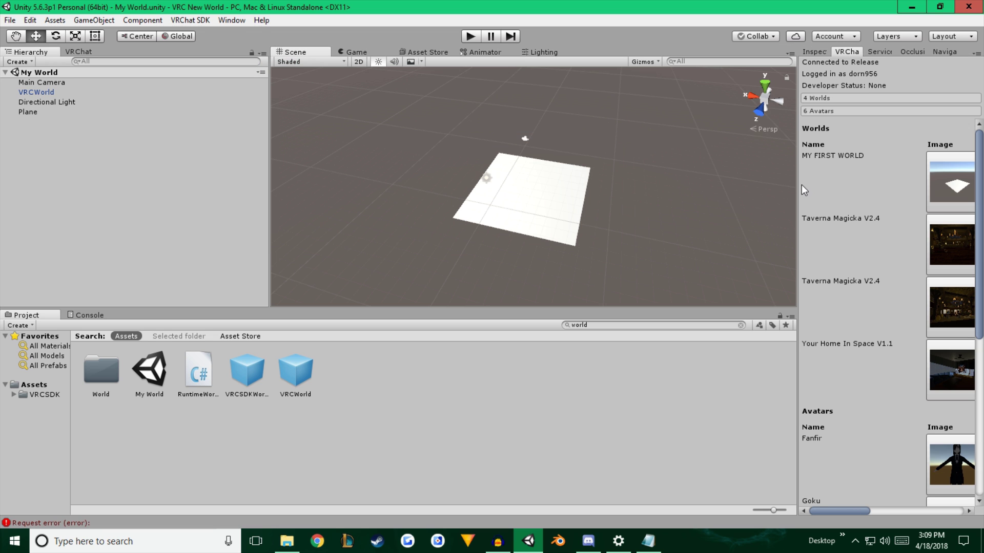
{"action": "left_click_drag", "start_coordinate": [796, 181], "coordinate": [401, 162]}
{"action": "scroll", "coordinate": [571, 250], "scroll_direction": "down", "scroll_amount": 6}
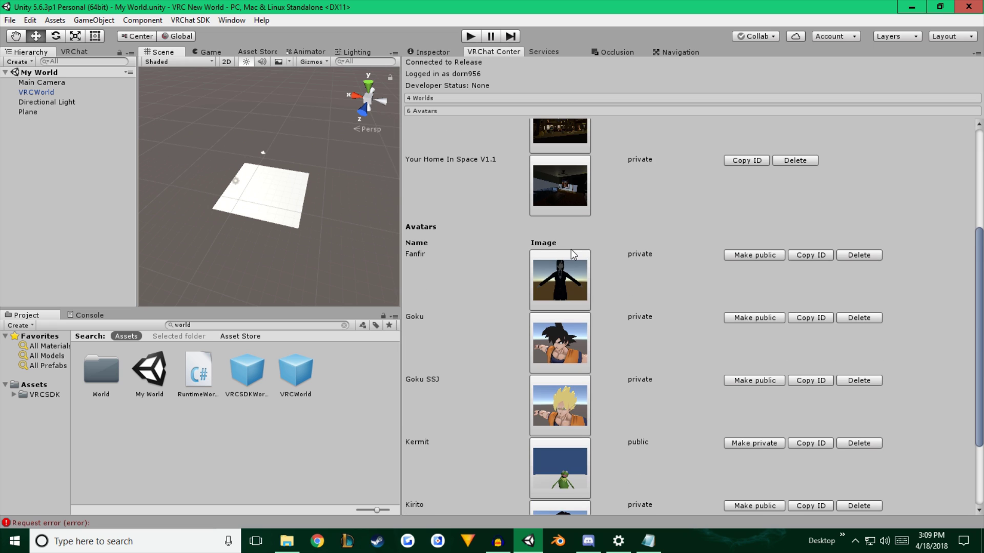
{"action": "scroll", "coordinate": [570, 249], "scroll_direction": "down", "scroll_amount": 4}
{"action": "scroll", "coordinate": [598, 393], "scroll_direction": "up", "scroll_amount": 7}
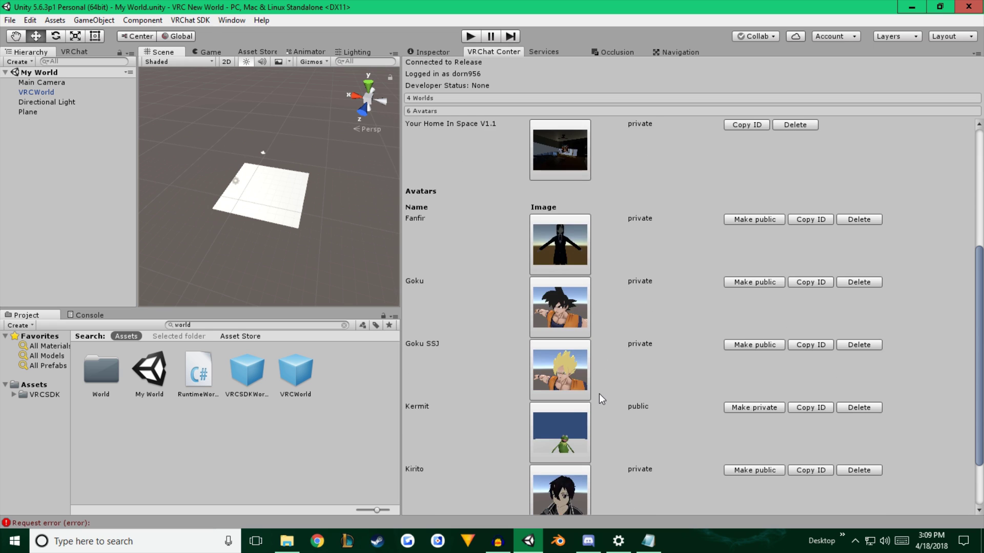
{"action": "scroll", "coordinate": [600, 393], "scroll_direction": "up", "scroll_amount": 3}
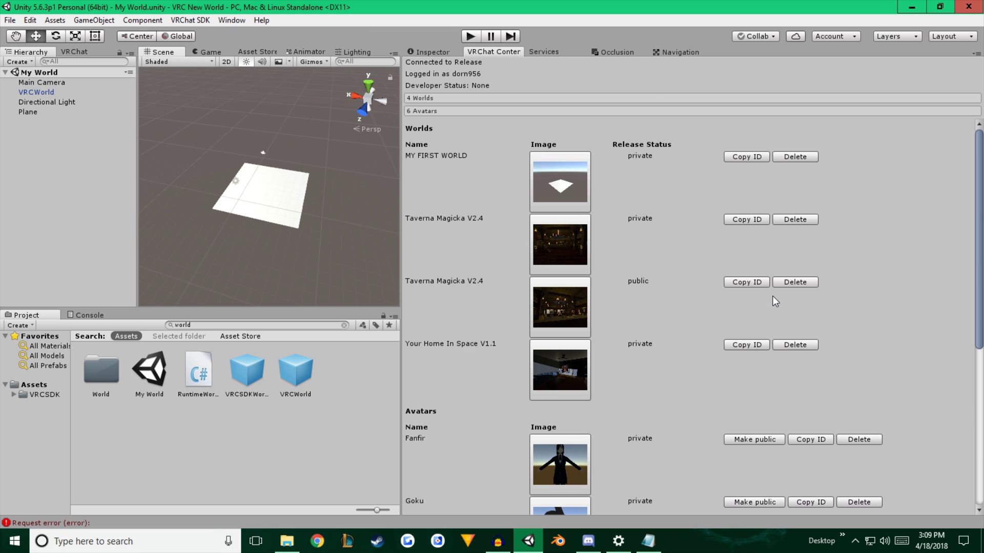
{"action": "left_click", "coordinate": [741, 284]}
{"action": "left_click", "coordinate": [317, 541]}
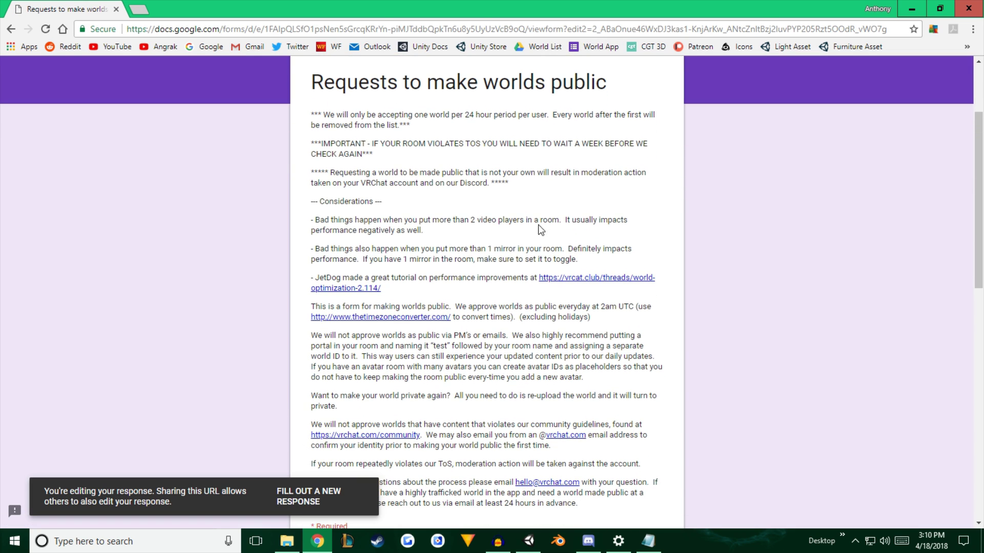
Replace the form's old World ID answer with the pasted world ID
{"action": "scroll", "coordinate": [493, 114], "scroll_direction": "down", "scroll_amount": 8}
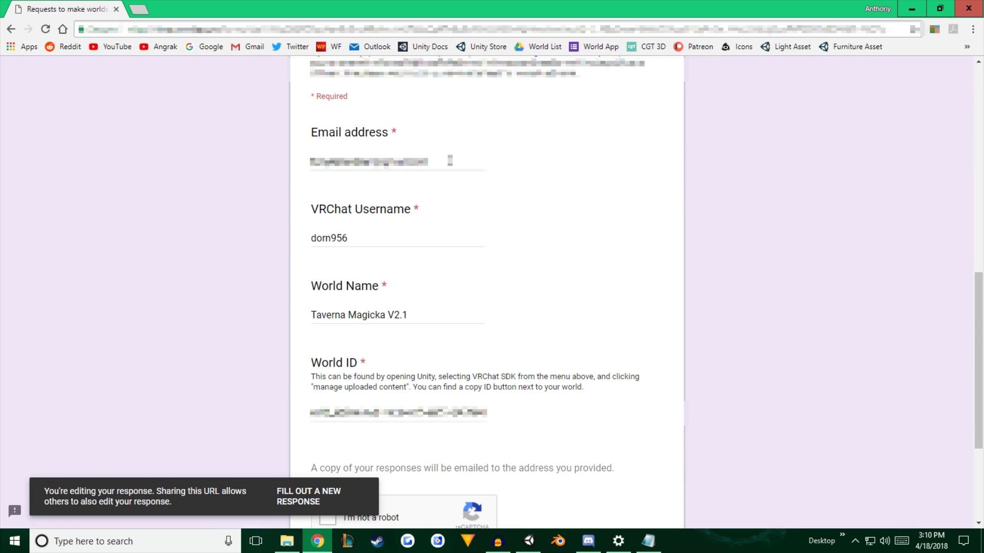
{"action": "left_click_drag", "start_coordinate": [450, 160], "coordinate": [245, 167]}
{"action": "left_click_drag", "start_coordinate": [387, 239], "coordinate": [205, 225]}
{"action": "scroll", "coordinate": [204, 222], "scroll_direction": "down", "scroll_amount": 2}
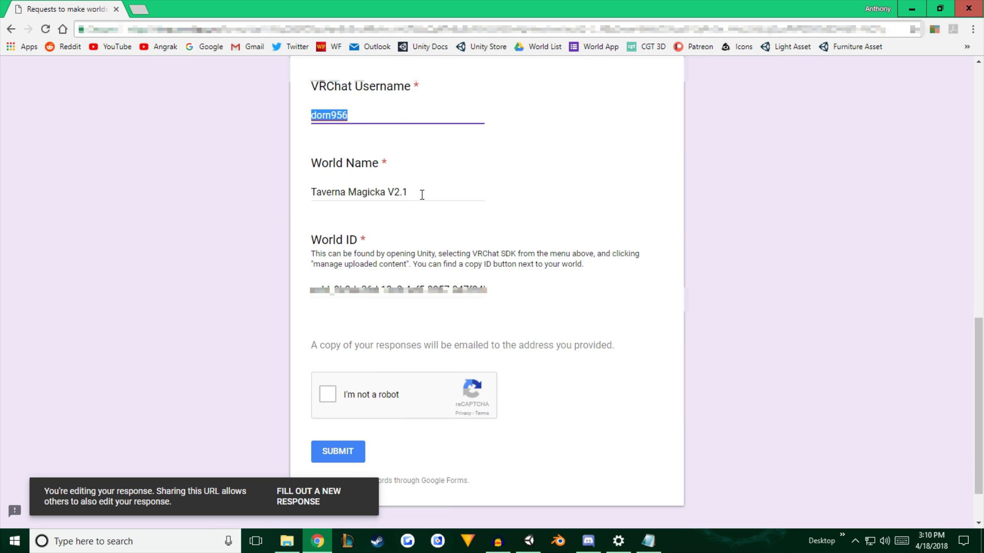
{"action": "left_click_drag", "start_coordinate": [423, 193], "coordinate": [208, 189]}
{"action": "left_click_drag", "start_coordinate": [331, 291], "coordinate": [636, 300]}
{"action": "left_click_drag", "start_coordinate": [384, 291], "coordinate": [190, 279]}
{"action": "key", "text": "BackSpace"}
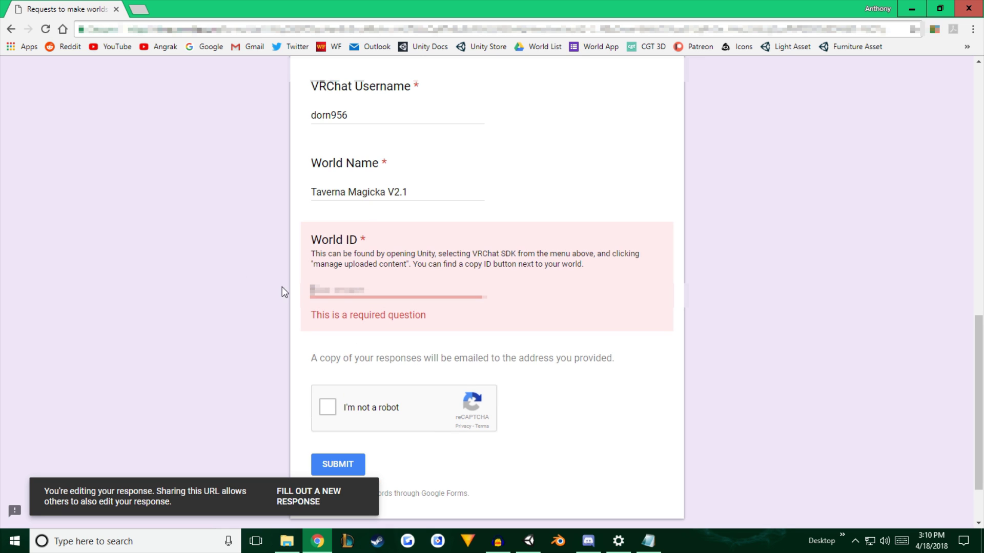
{"action": "key", "text": "ctrl+v"}
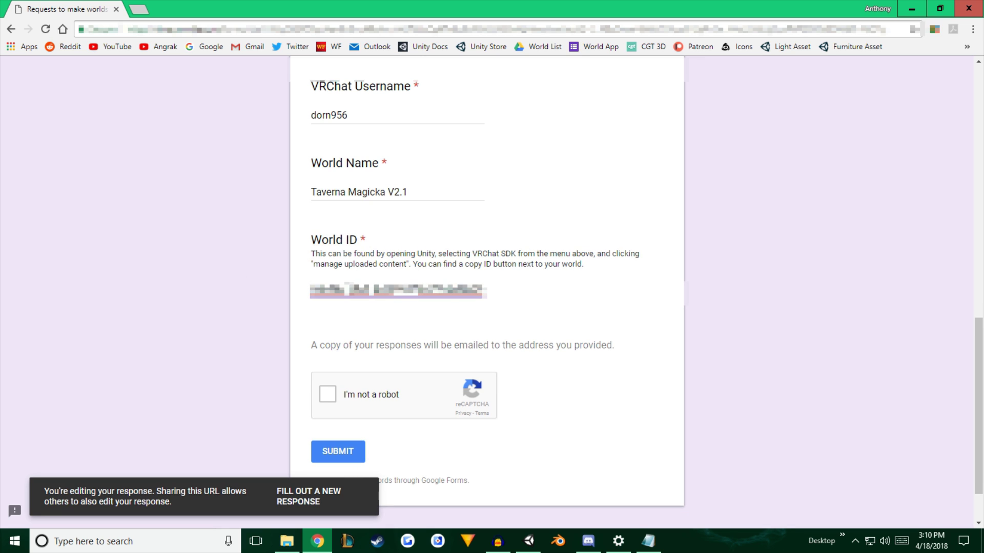
{"action": "left_click_drag", "start_coordinate": [379, 291], "coordinate": [229, 287]}
{"action": "left_click", "coordinate": [353, 291]}
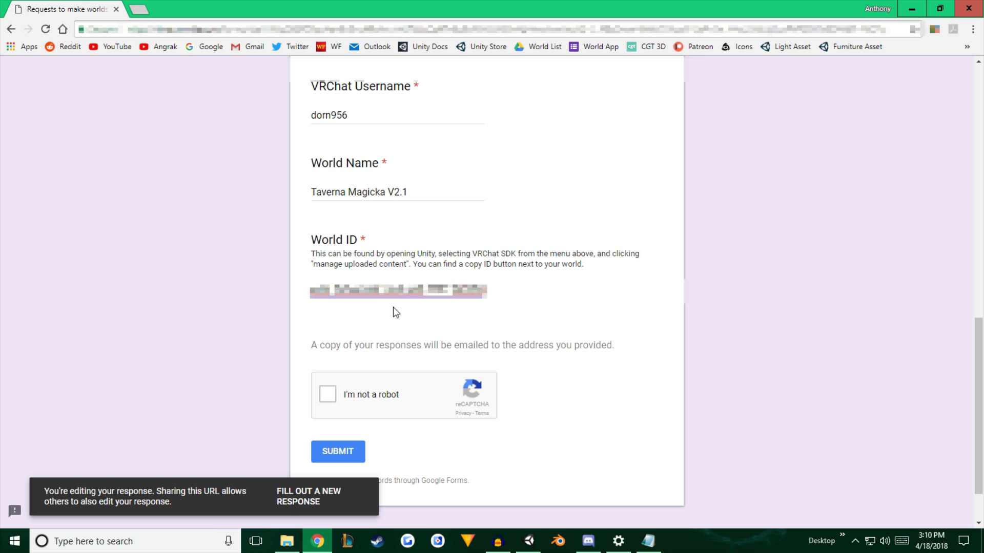
Tick the reCAPTCHA I'm not a robot box and open the World List bookmark
{"action": "scroll", "coordinate": [392, 307], "scroll_direction": "down", "scroll_amount": 1}
{"action": "left_click", "coordinate": [329, 332]}
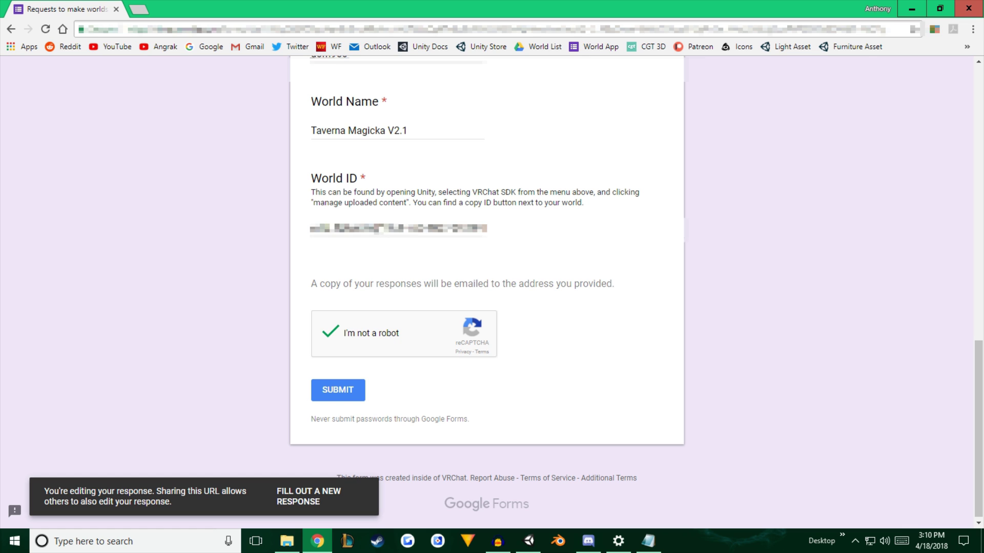
{"action": "scroll", "coordinate": [415, 254], "scroll_direction": "up", "scroll_amount": 5}
{"action": "scroll", "coordinate": [435, 283], "scroll_direction": "down", "scroll_amount": 5}
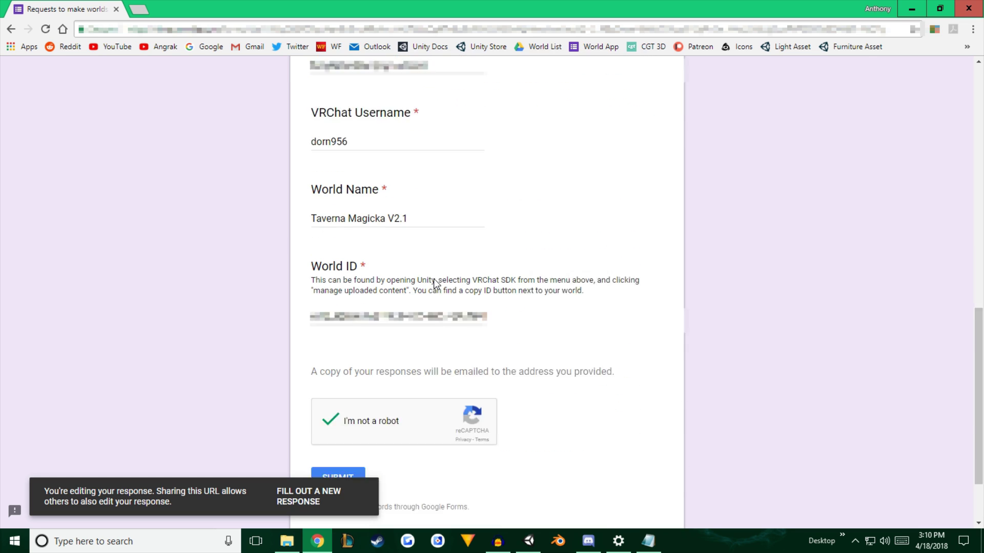
{"action": "scroll", "coordinate": [421, 246], "scroll_direction": "up", "scroll_amount": 5}
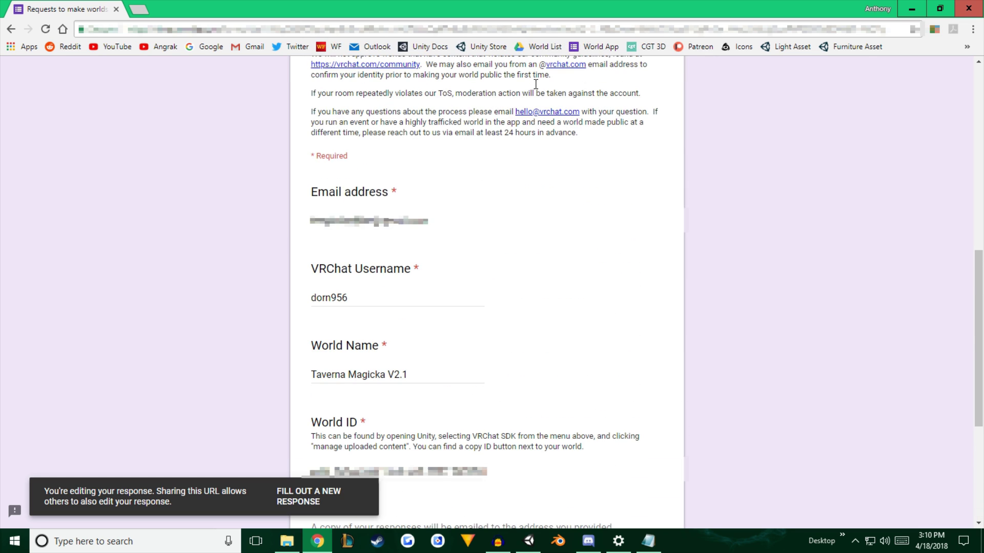
{"action": "left_click", "coordinate": [562, 50]}
Confirm leaving the form and check the Brasil world's Public status
{"action": "left_click", "coordinate": [531, 94]}
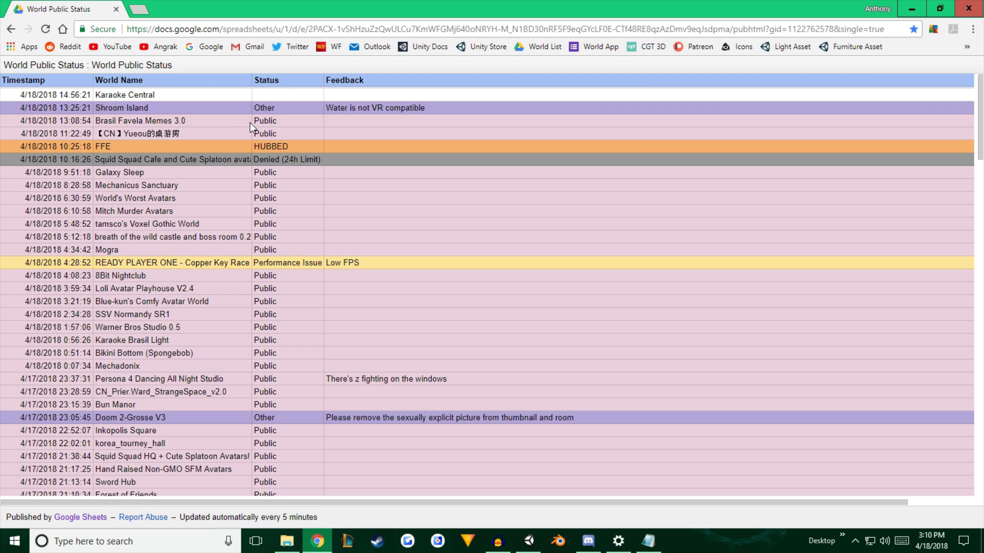
{"action": "left_click", "coordinate": [301, 124]}
{"action": "left_click_drag", "start_coordinate": [301, 124], "coordinate": [249, 126]}
{"action": "left_click", "coordinate": [187, 123]}
Scroll through the world rows, noting Not Enough Space's ToS Violation status, and return to the top
{"action": "scroll", "coordinate": [236, 377], "scroll_direction": "down", "scroll_amount": 10}
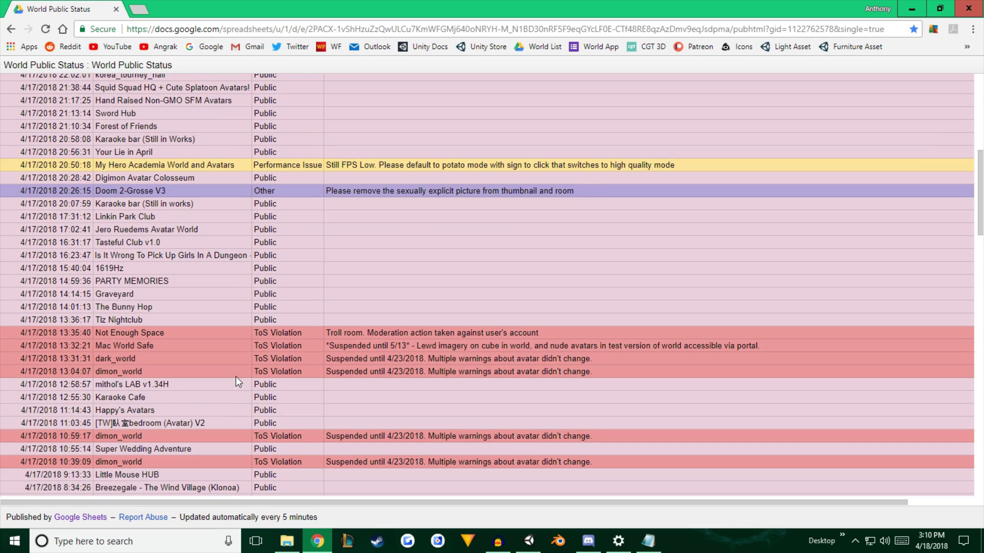
{"action": "scroll", "coordinate": [438, 306], "scroll_direction": "down", "scroll_amount": 3}
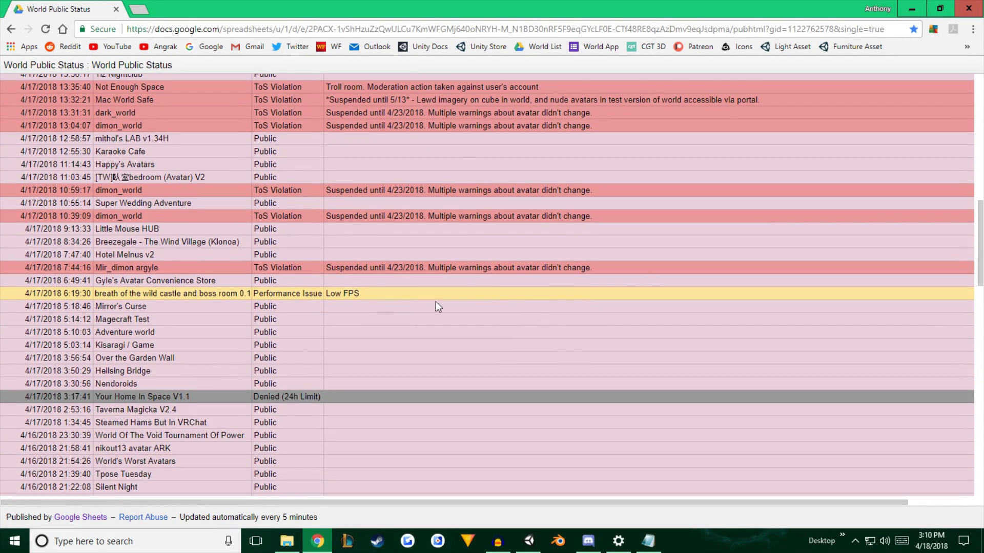
{"action": "scroll", "coordinate": [646, 318], "scroll_direction": "up", "scroll_amount": 3}
{"action": "left_click_drag", "start_coordinate": [620, 394], "coordinate": [251, 177]}
{"action": "left_click", "coordinate": [368, 190]}
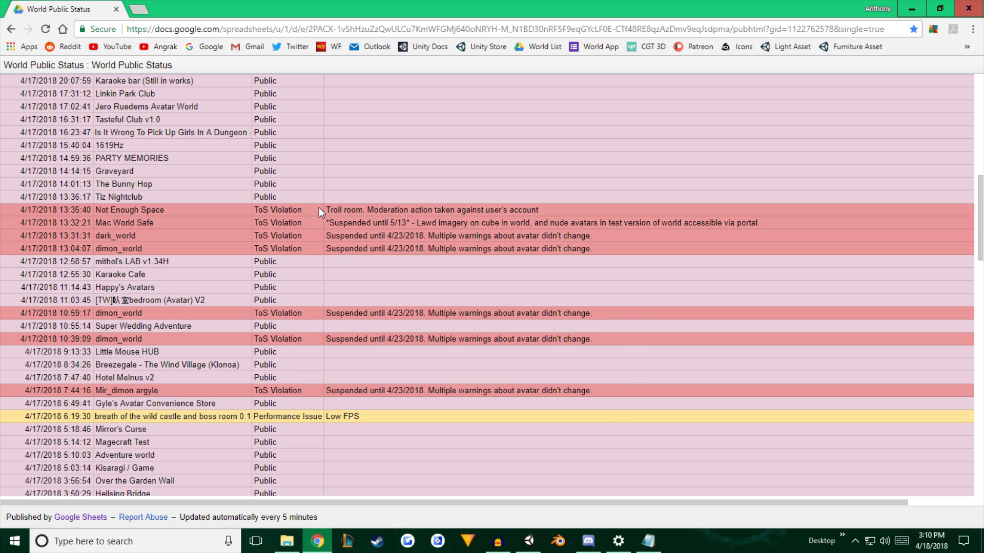
{"action": "left_click_drag", "start_coordinate": [319, 208], "coordinate": [252, 213]}
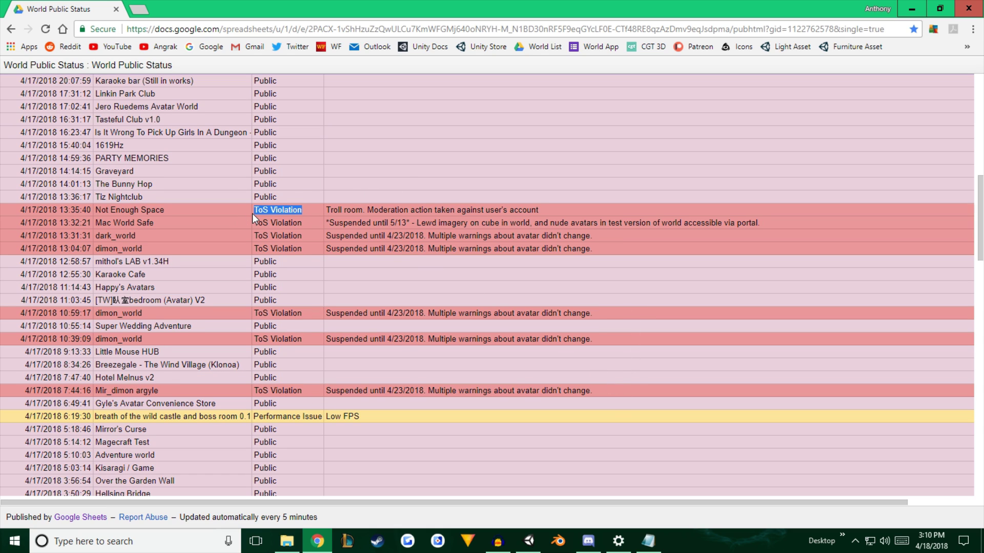
{"action": "left_click", "coordinate": [310, 213]}
{"action": "scroll", "coordinate": [316, 196], "scroll_direction": "up", "scroll_amount": 10}
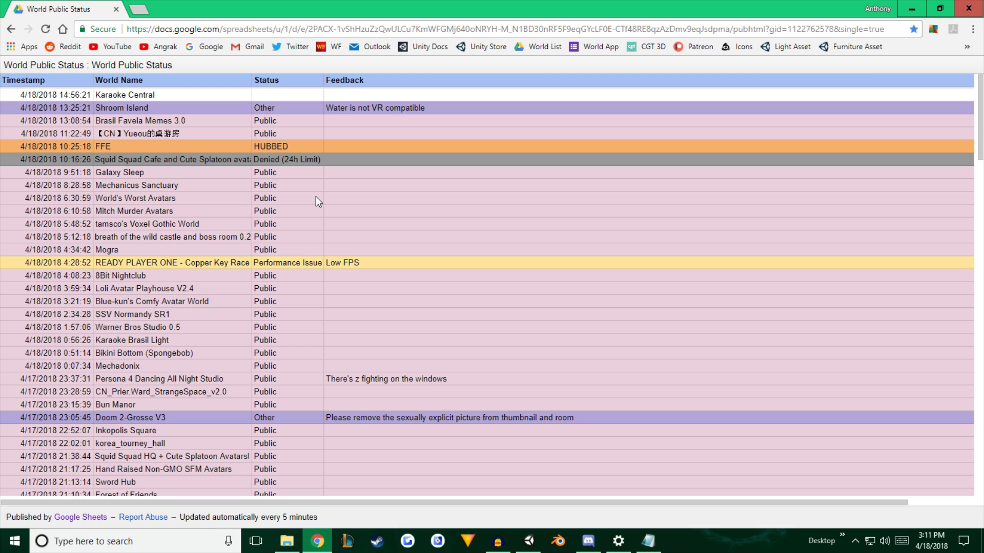